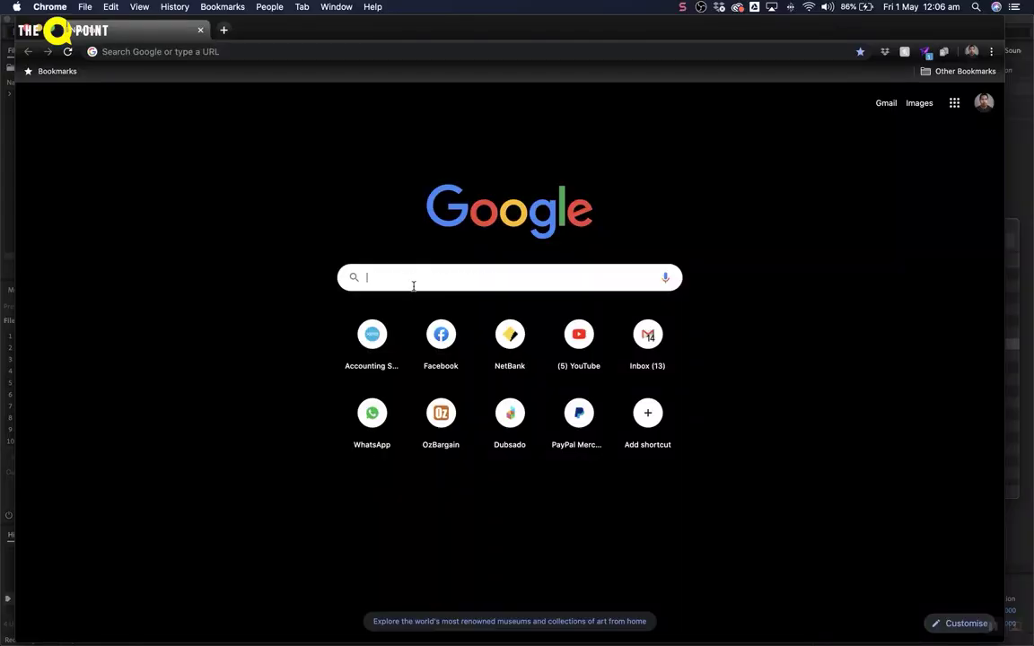
- Find the official OBS Studio website through a web search and download the macOS 10.13+ version
text(obs stus)
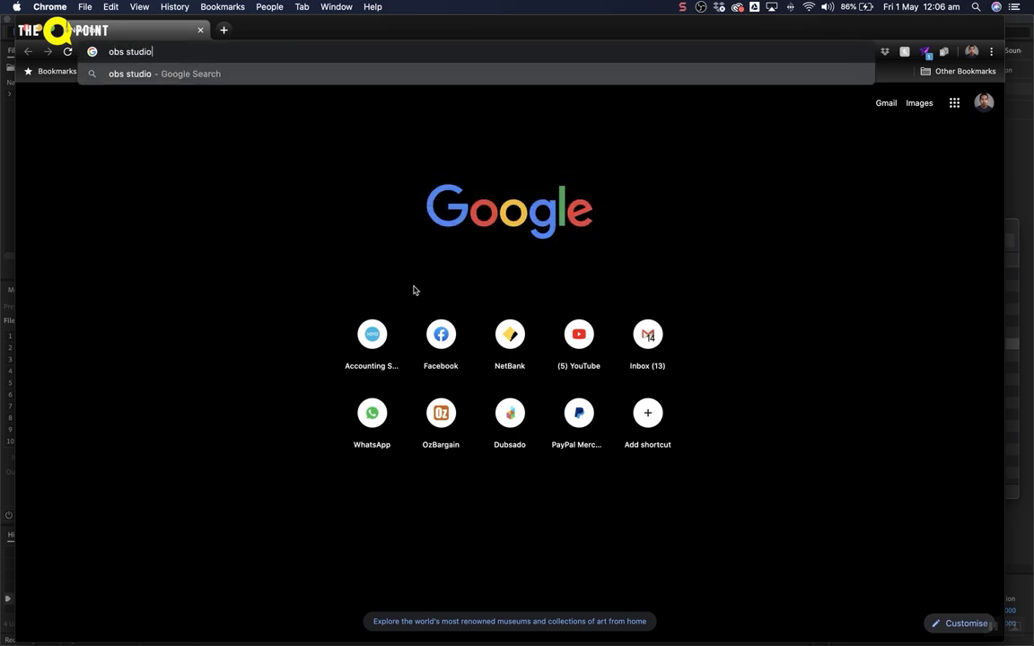
key(Return)
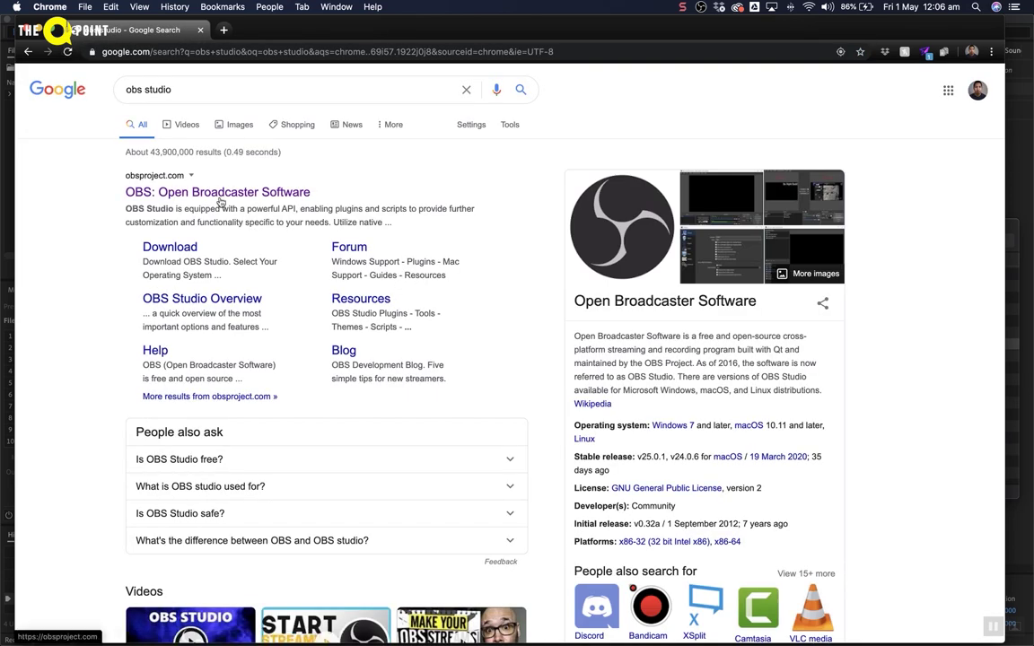
click(221, 197)
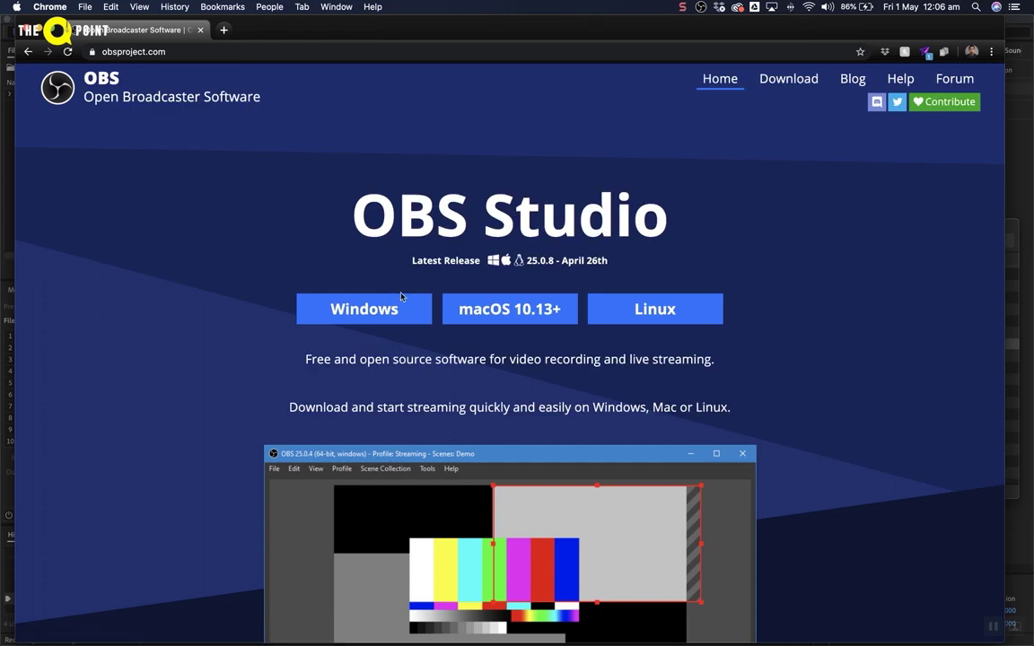
click(550, 315)
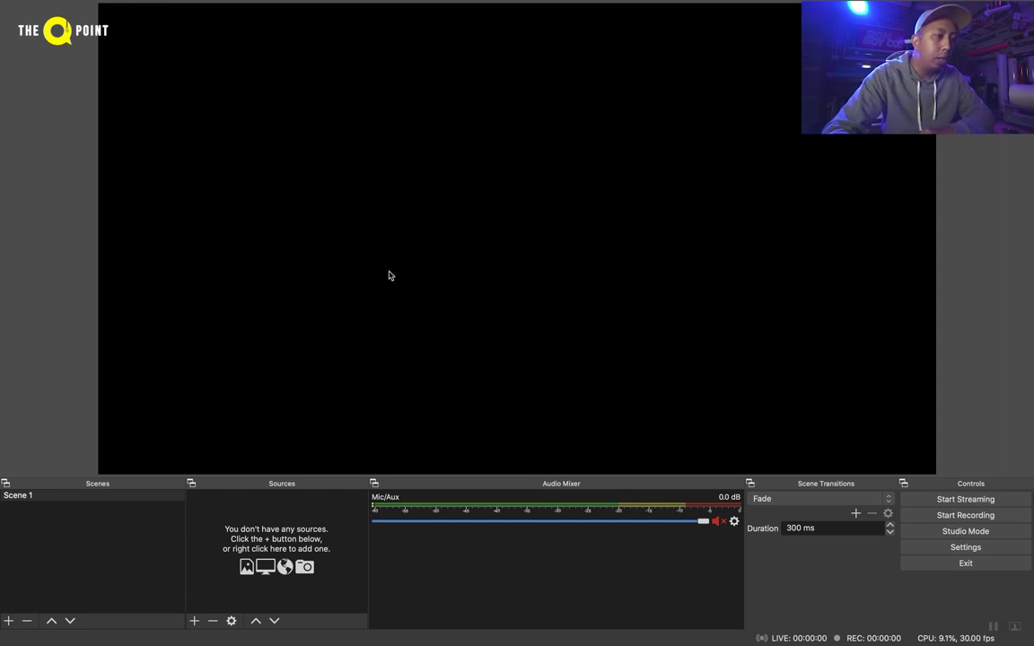
- Add a video capture device named Webcam to Scene 1, using the HD Pro Webcam C920 as its device
click(119, 497)
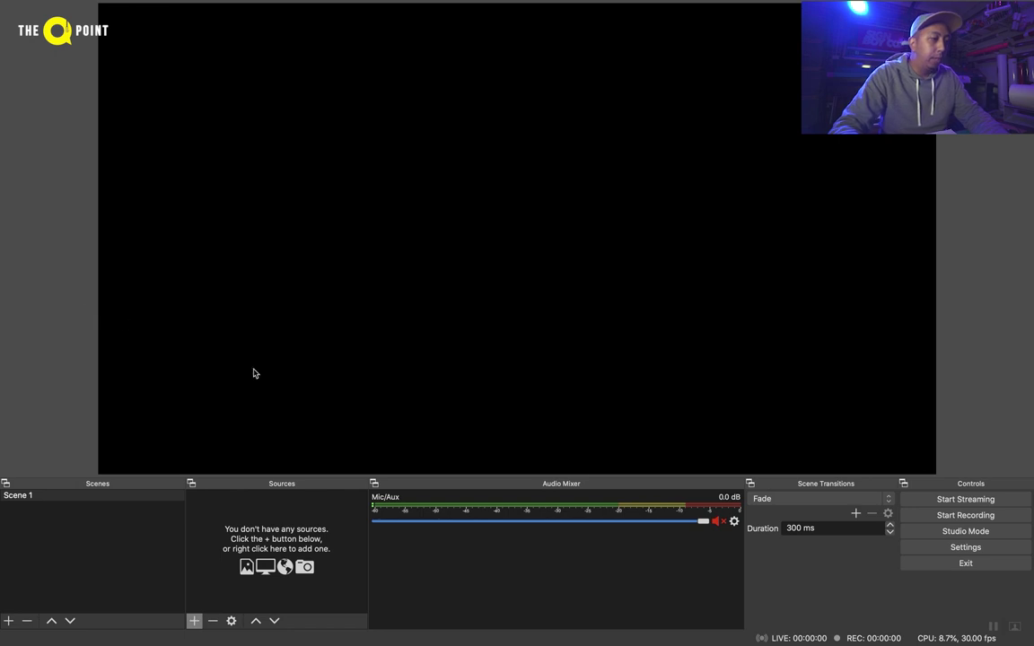
click(91, 500)
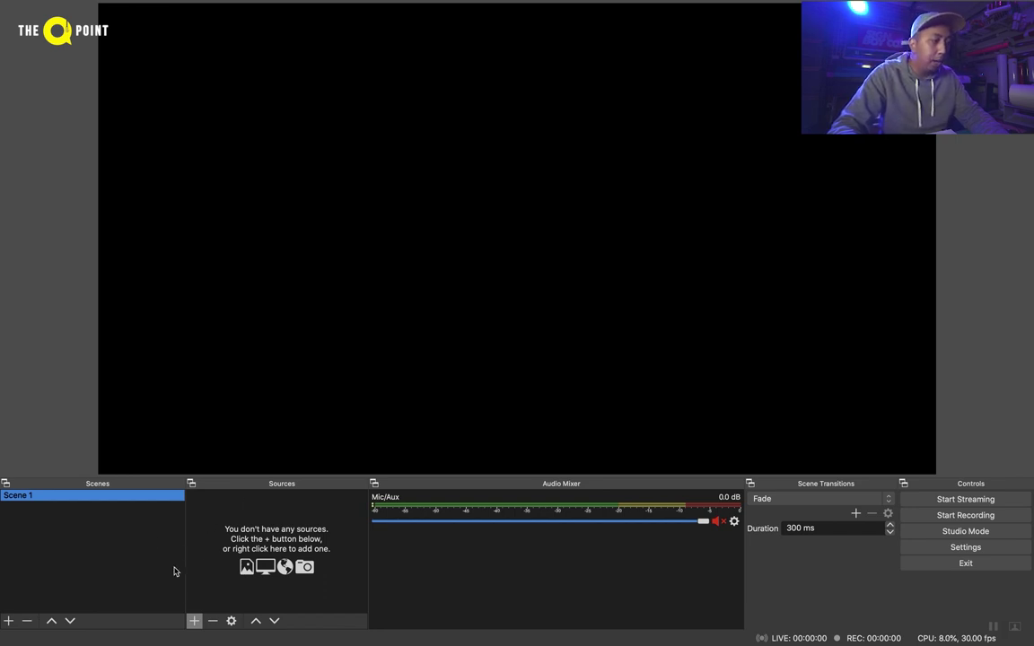
click(194, 622)
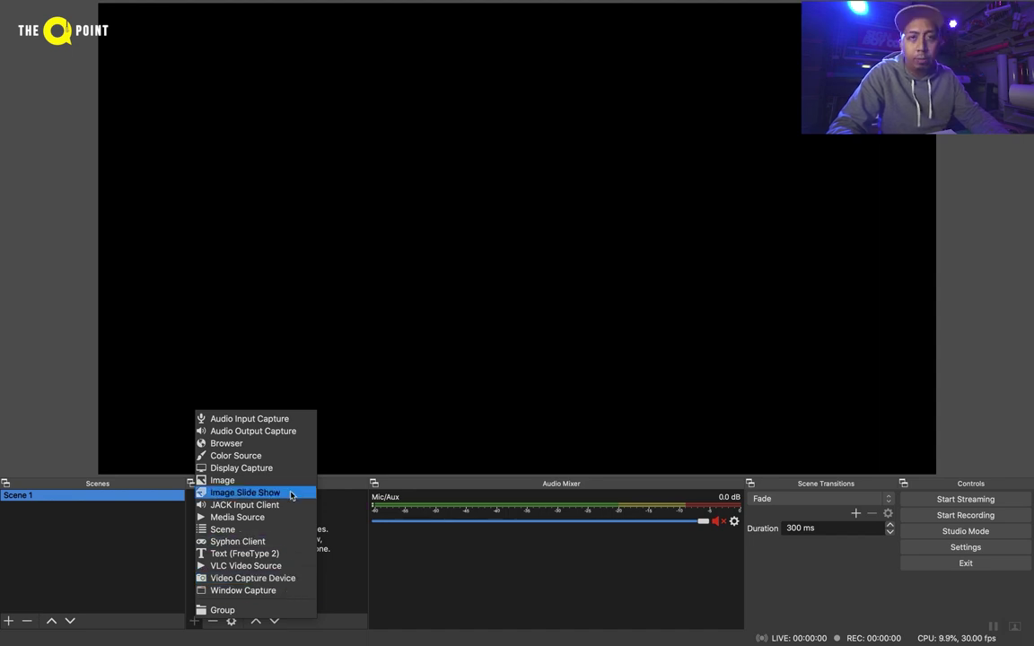
click(290, 579)
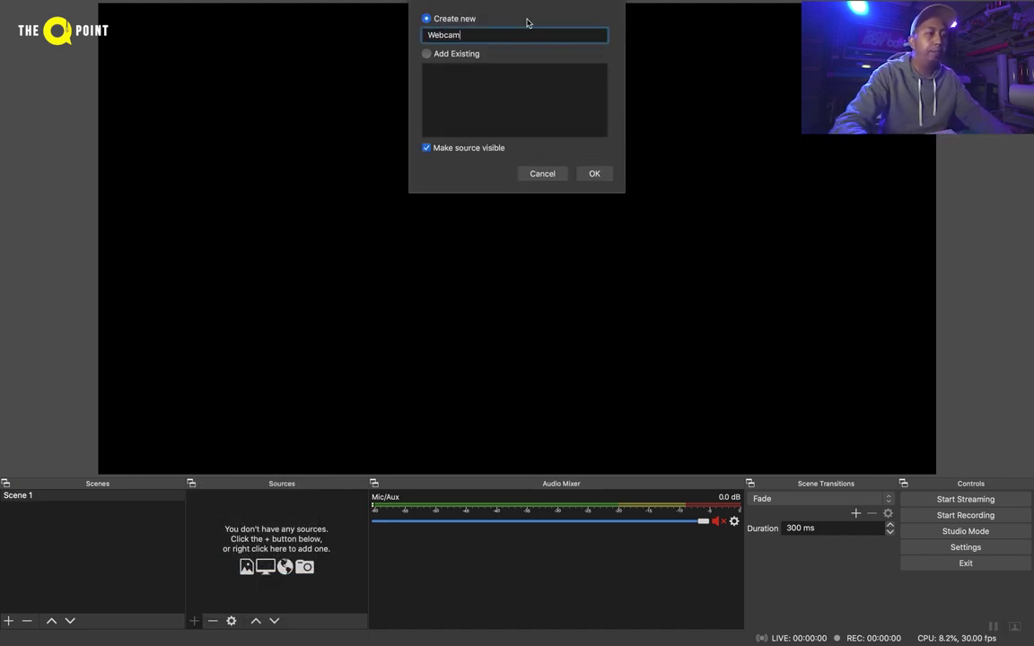
click(594, 173)
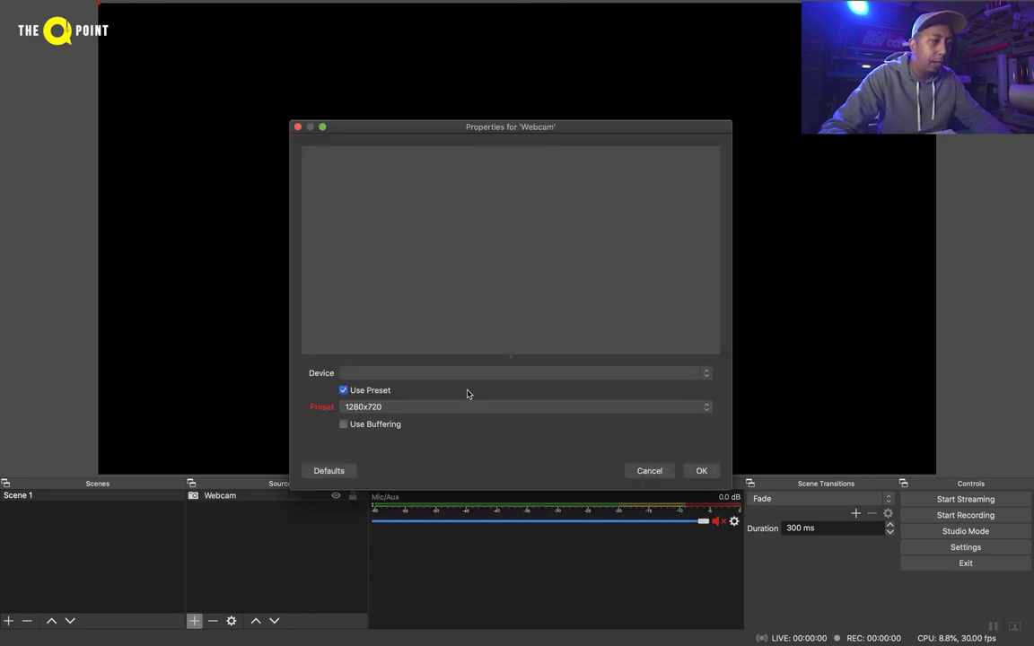
click(472, 375)
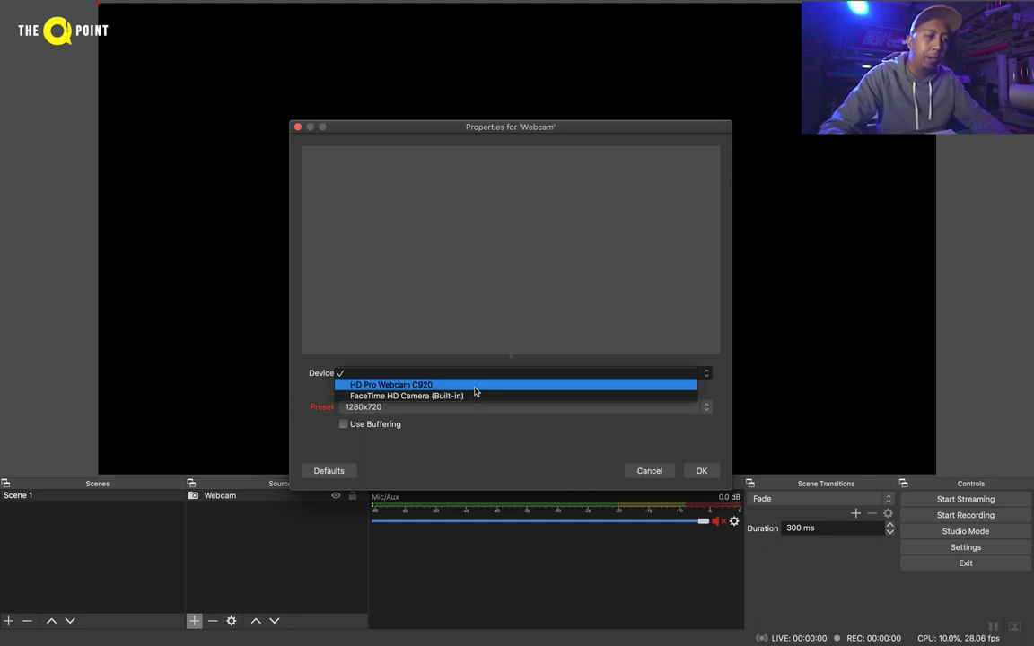
click(475, 389)
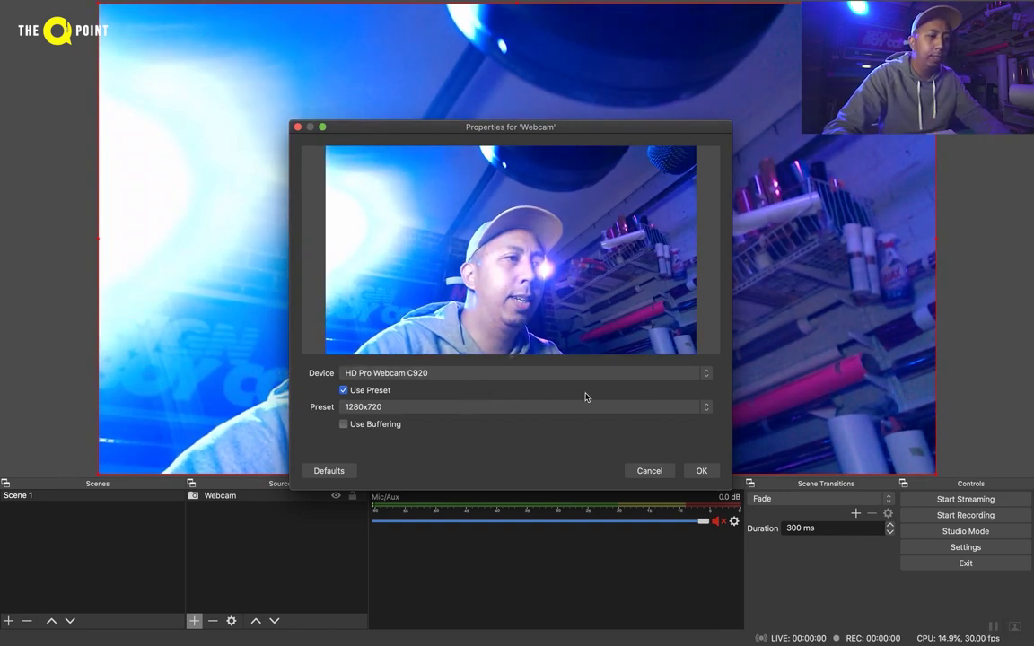
click(698, 471)
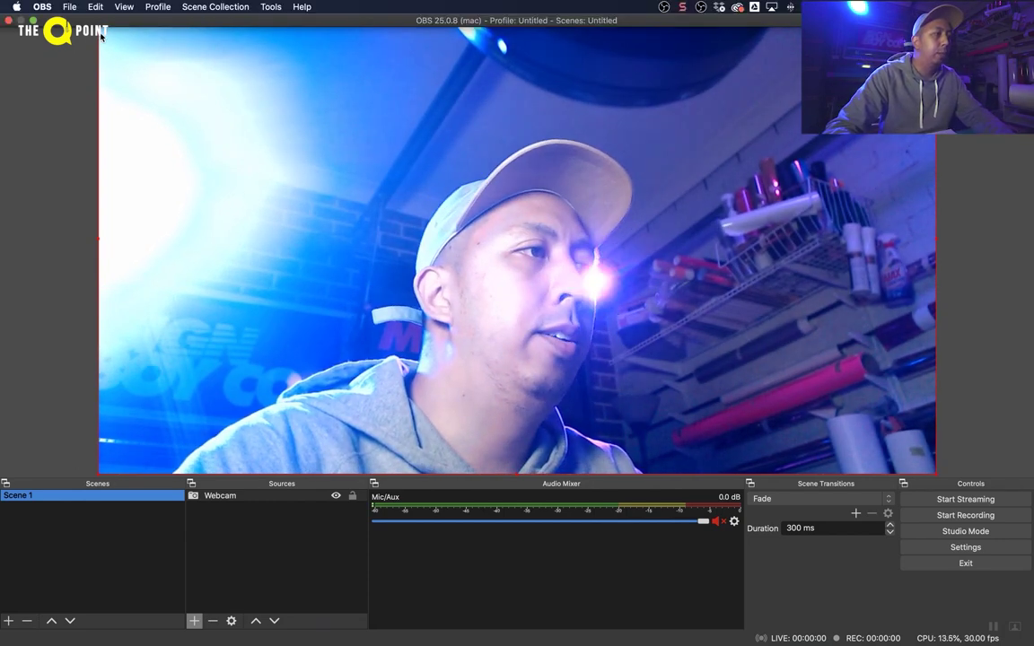
- Scale the Webcam feed down to roughly 60% of the canvas width and place it in the canvas's left part
click(135, 114)
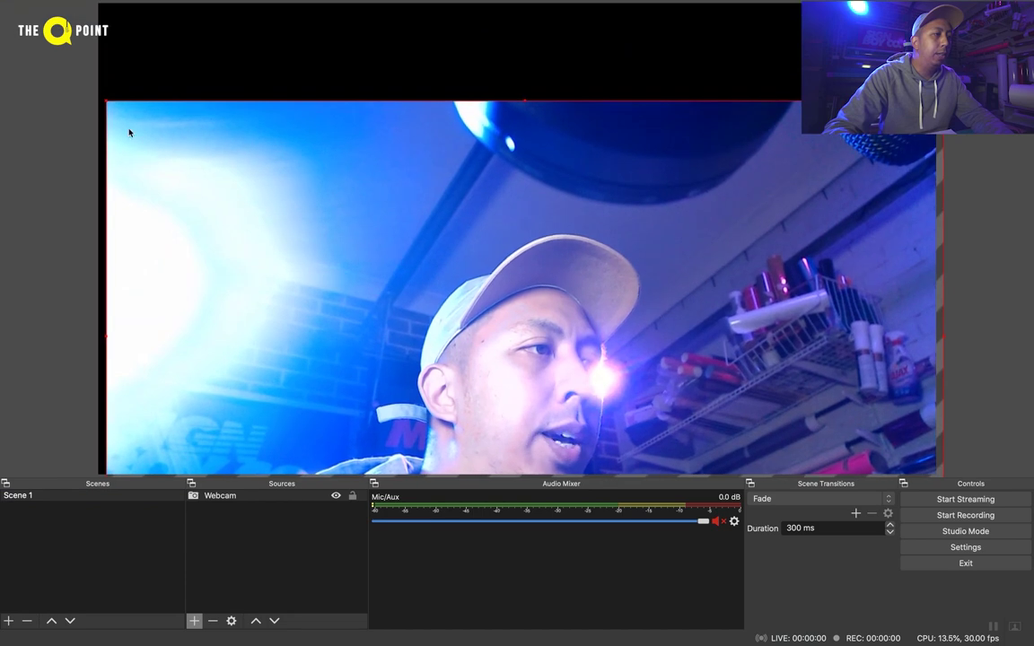
drag(102, 97, 194, 104)
drag(174, 60, 130, 31)
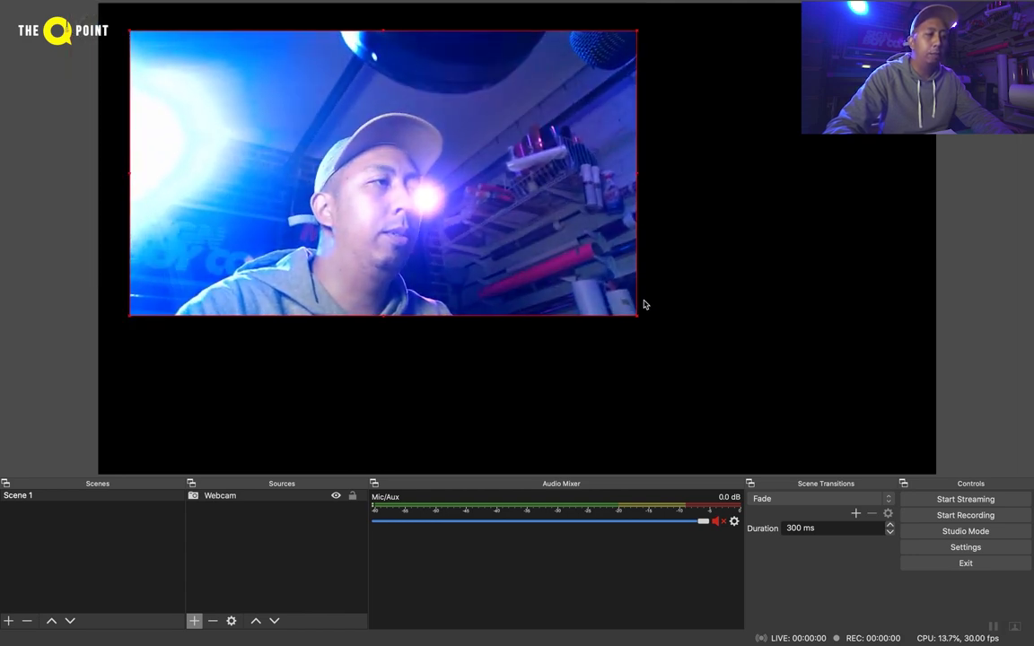
mouse_move(638, 319)
mouse_down()
mouse_move(833, 393)
mouse_move(641, 302)
mouse_up()
drag(493, 176, 487, 234)
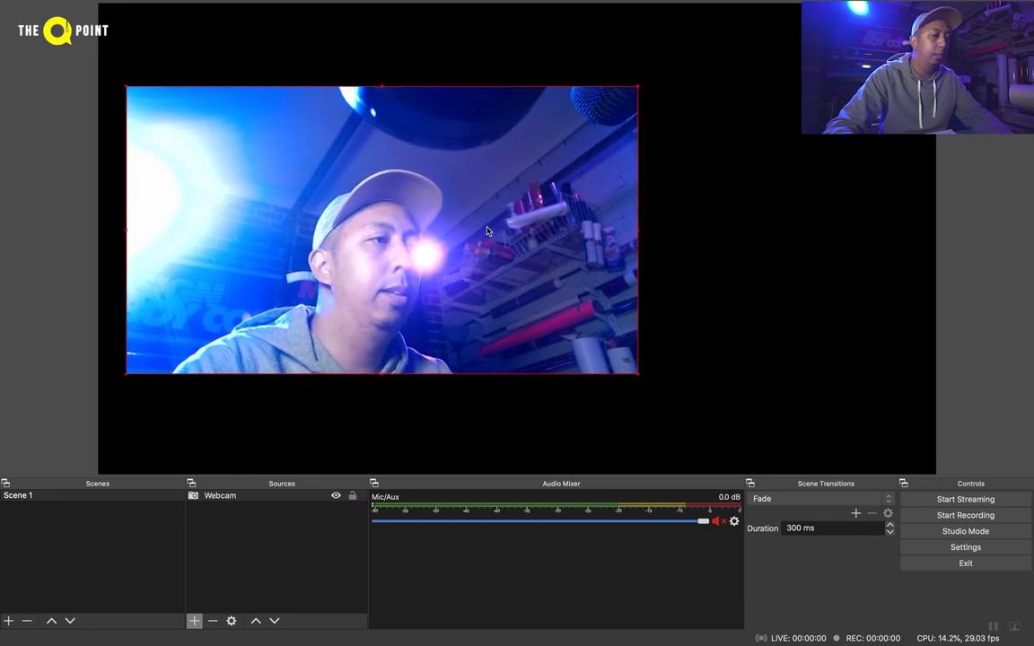
click(301, 530)
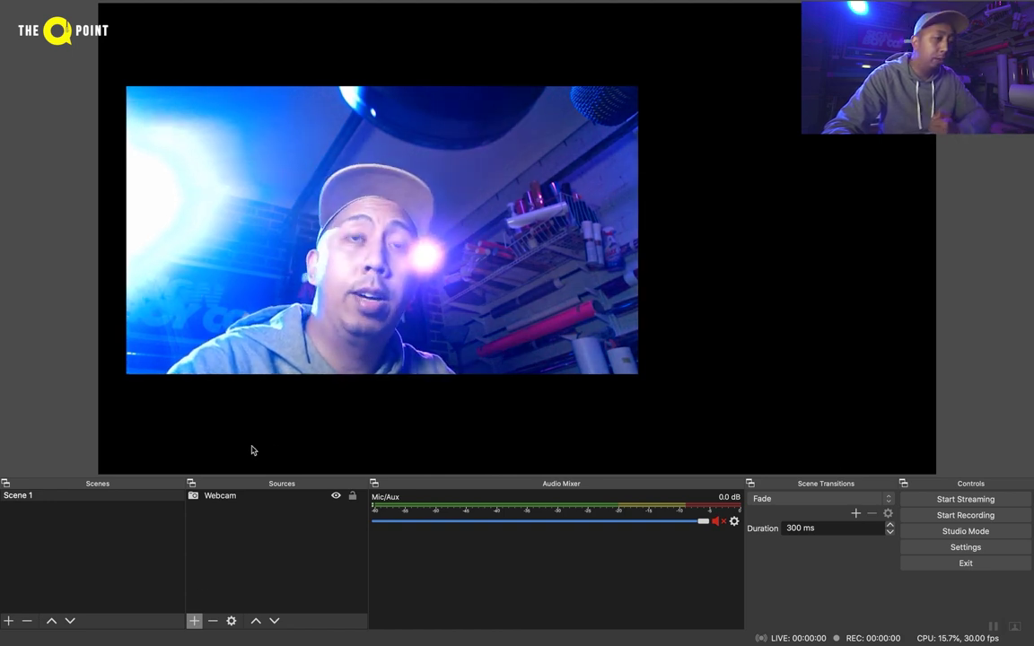
- Add a second video capture device named Onboard Webcam, using the FaceTime HD Camera (Built-in)
click(194, 621)
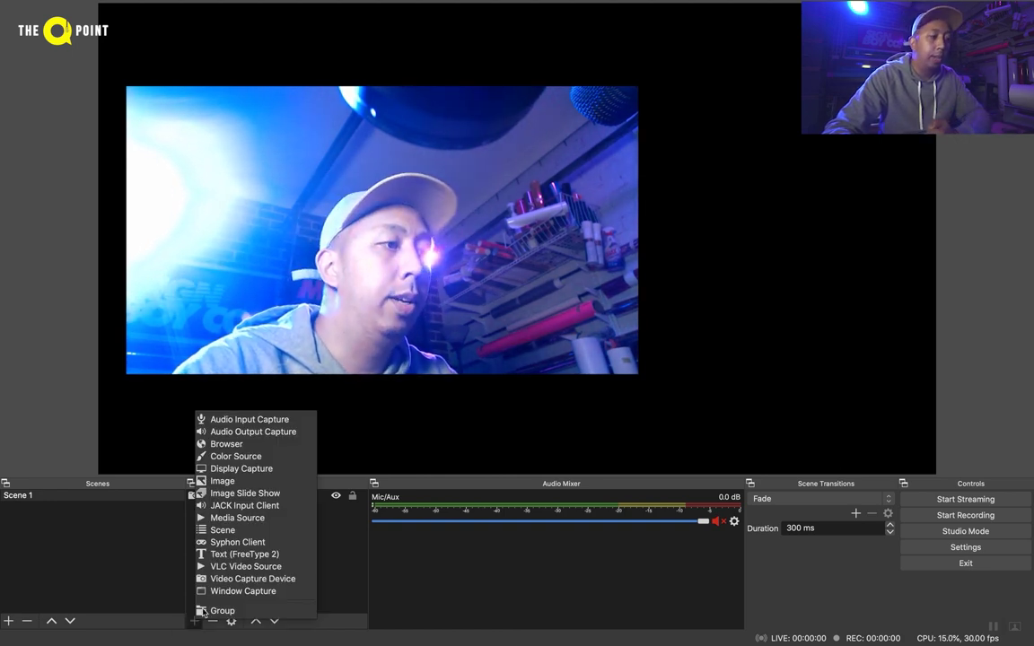
click(223, 580)
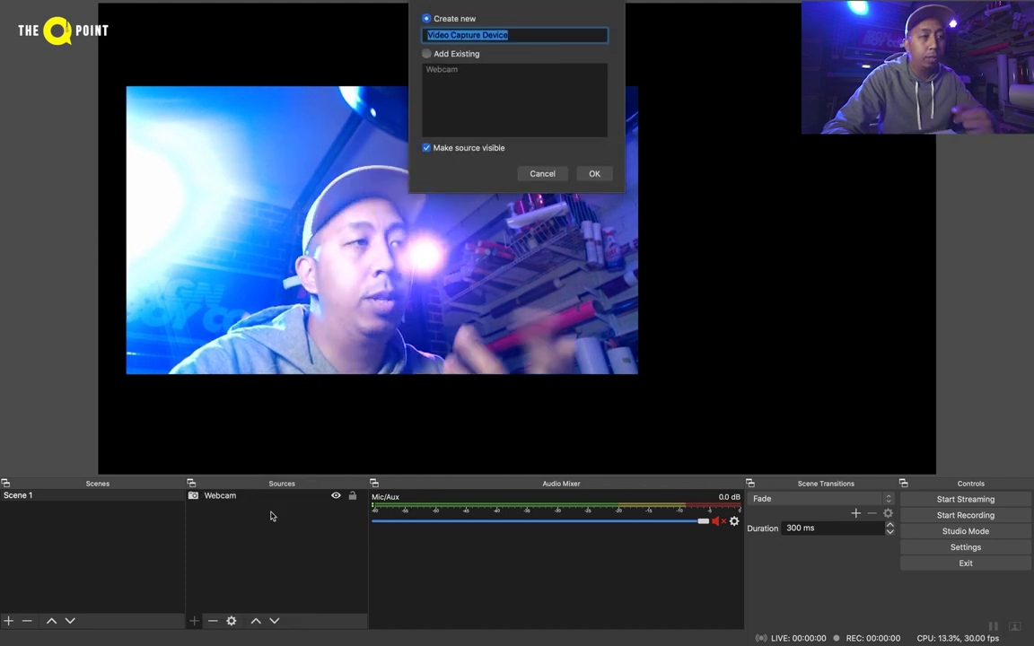
text(Onboard Webcam)
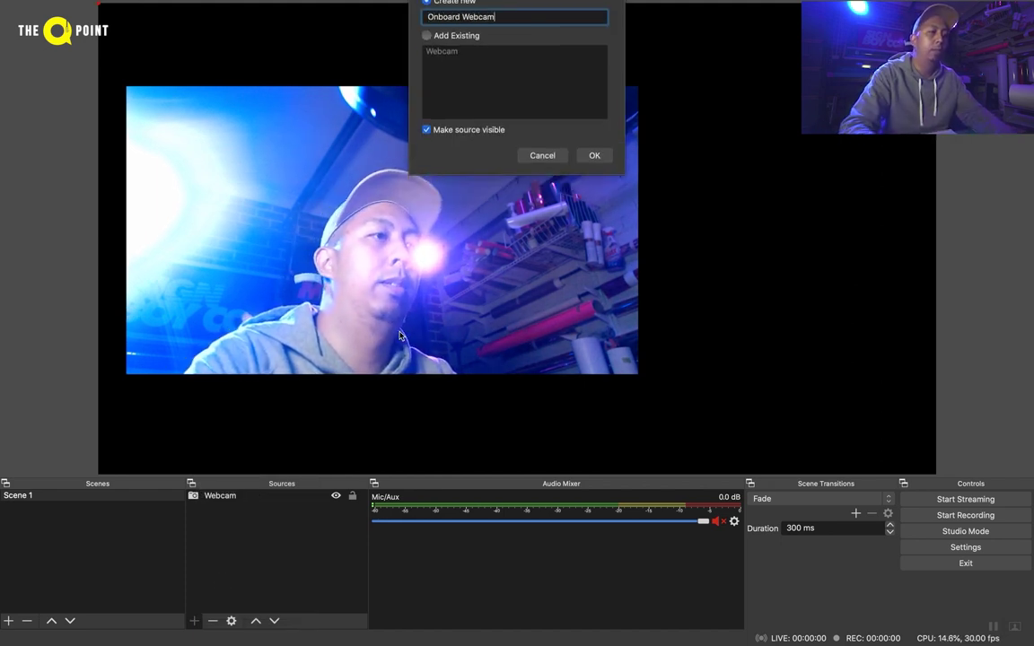
key(Return)
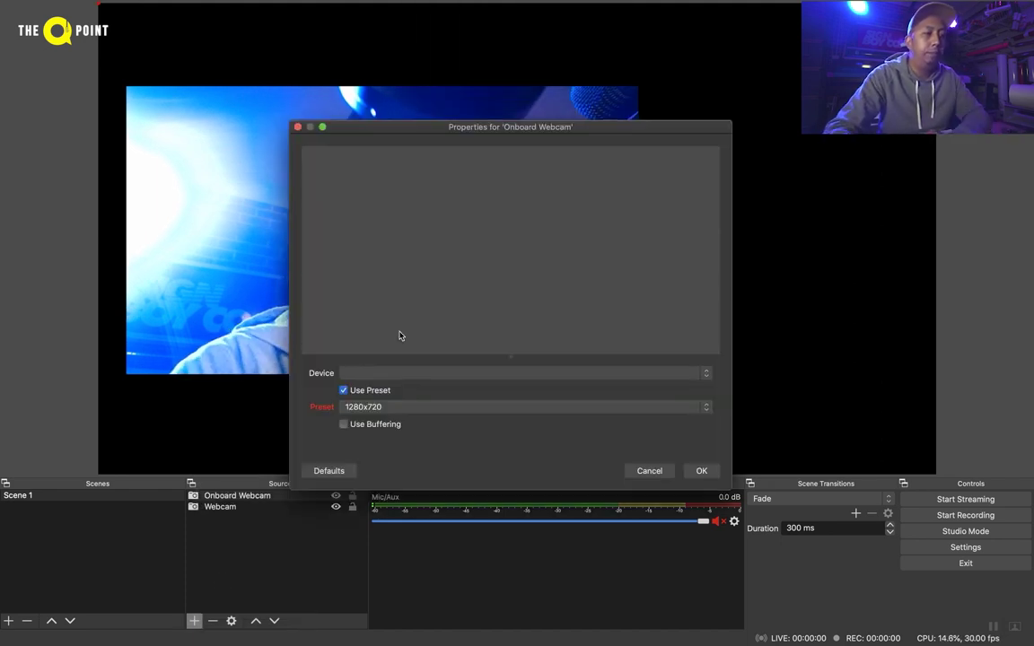
click(412, 374)
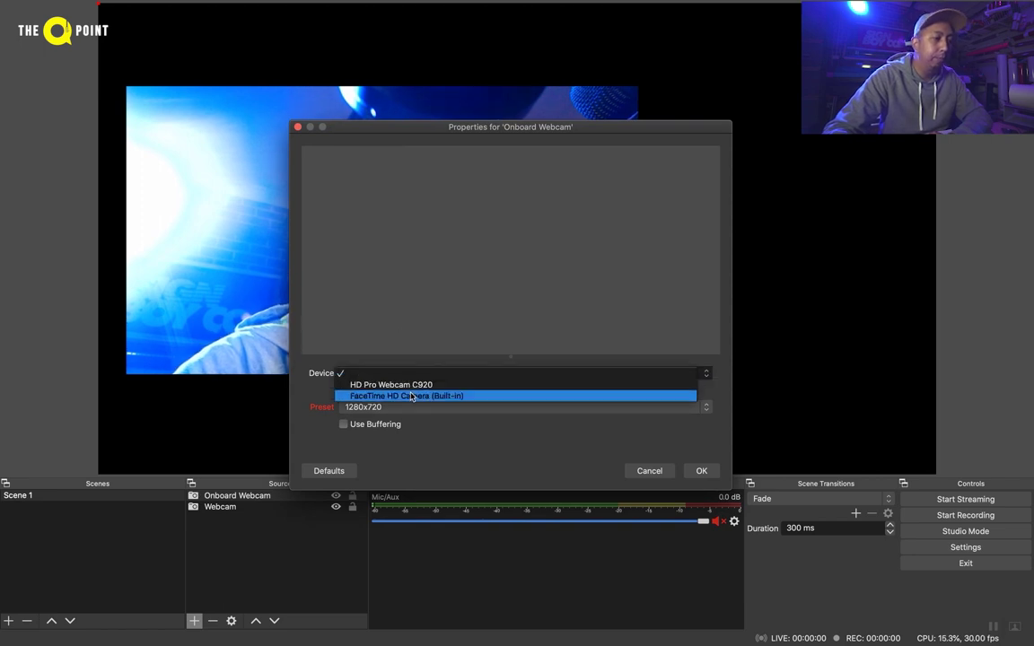
click(412, 396)
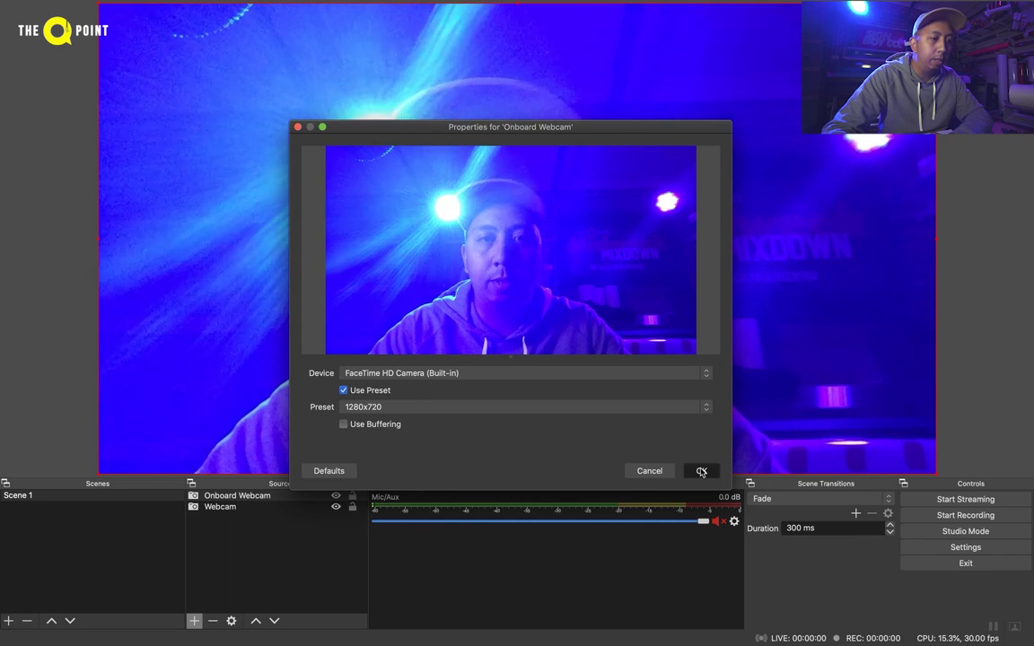
click(701, 472)
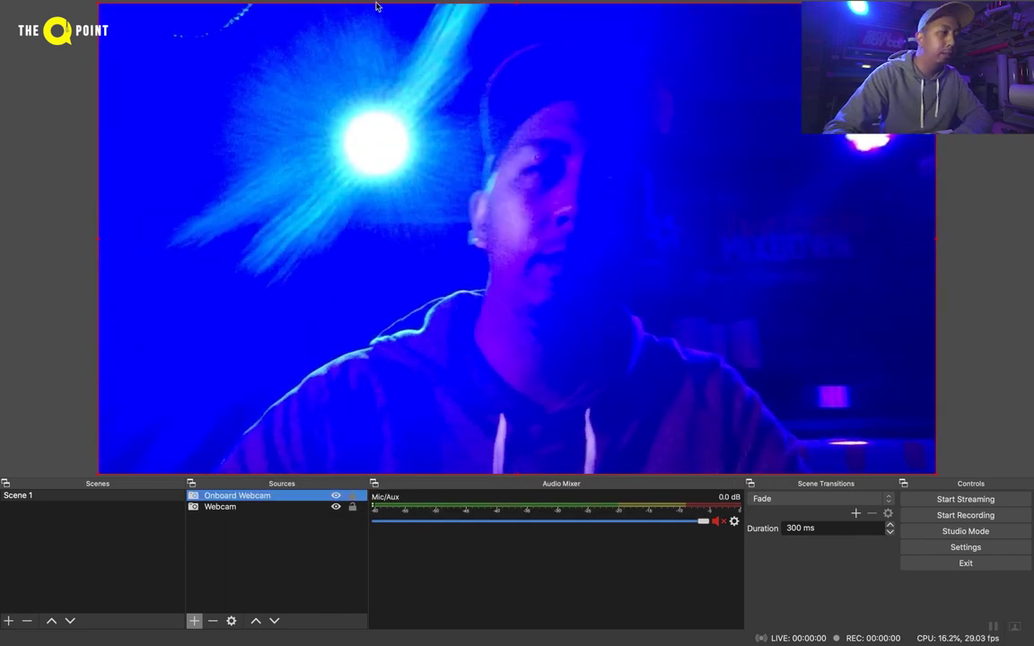
- Shrink the Onboard Webcam feed to about a quarter of the canvas width and place it right of the larger webcam feed
drag(97, 7, 714, 349)
drag(787, 379, 737, 231)
click(734, 363)
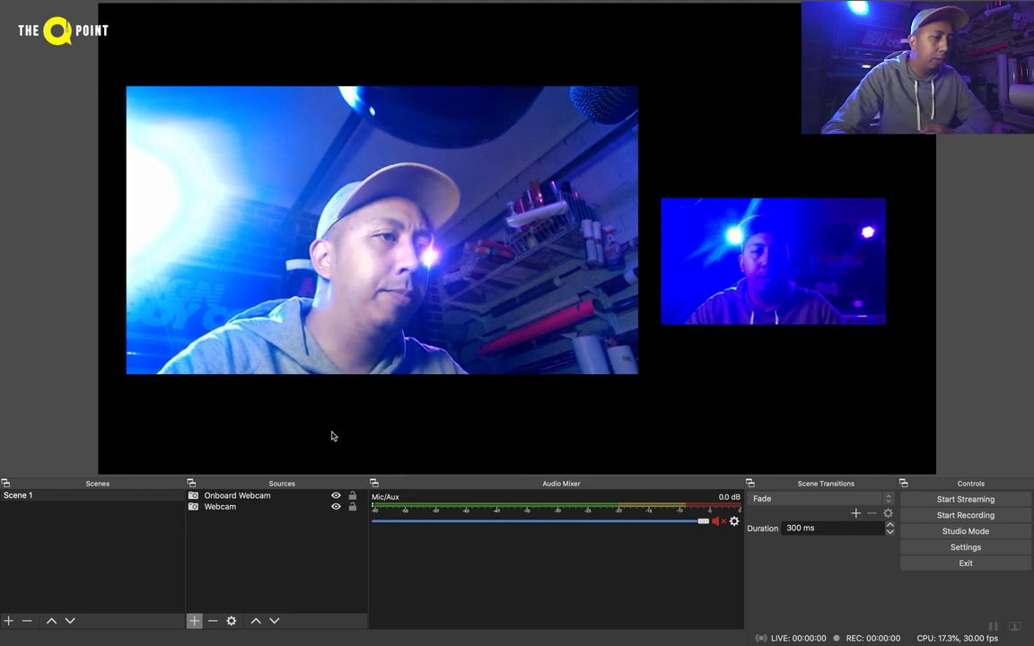
- Add an image source named Logo that uses the file The Q Point PNG.png
click(196, 621)
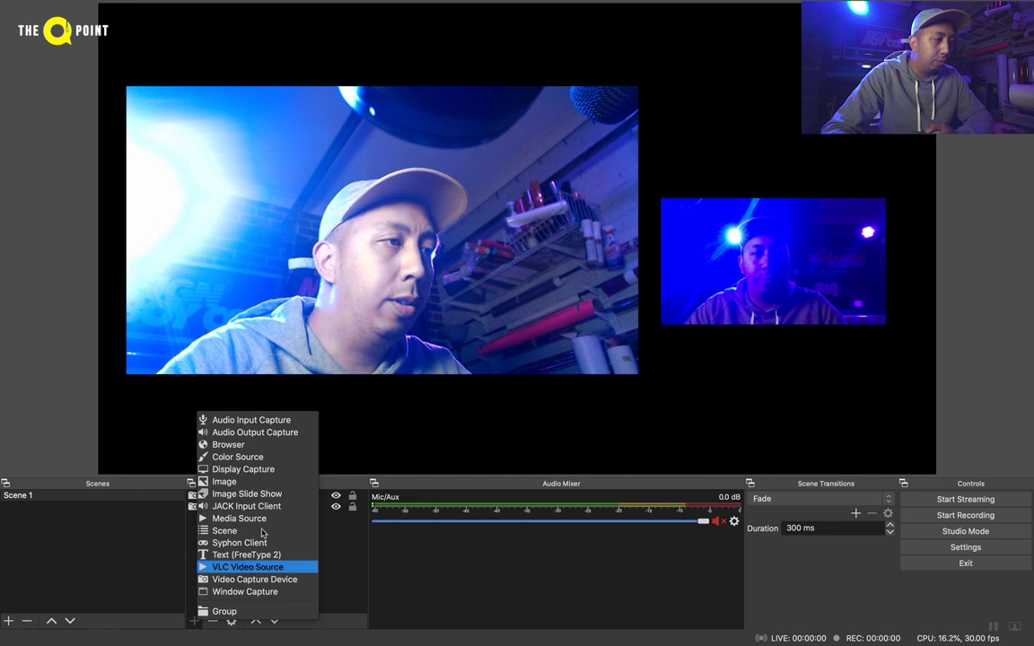
click(265, 481)
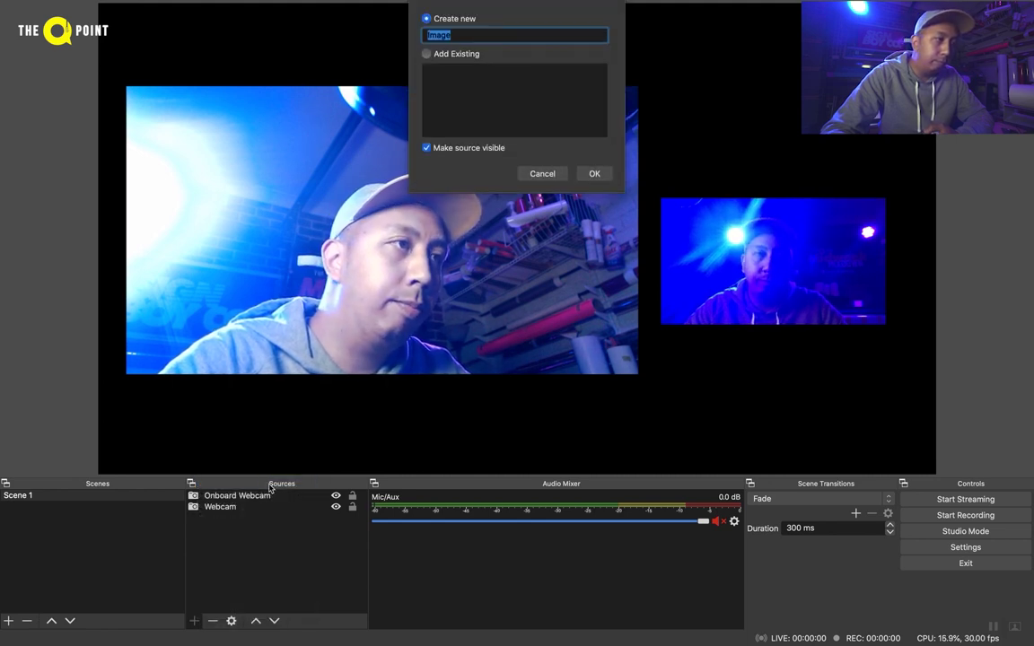
text(Log)
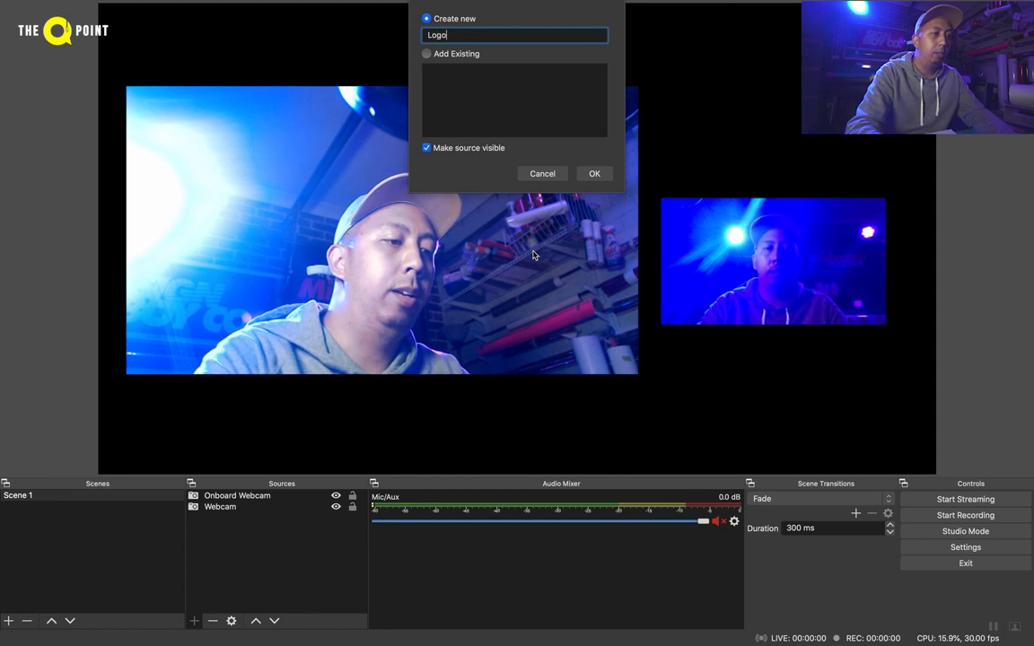
text(o)
key(Return)
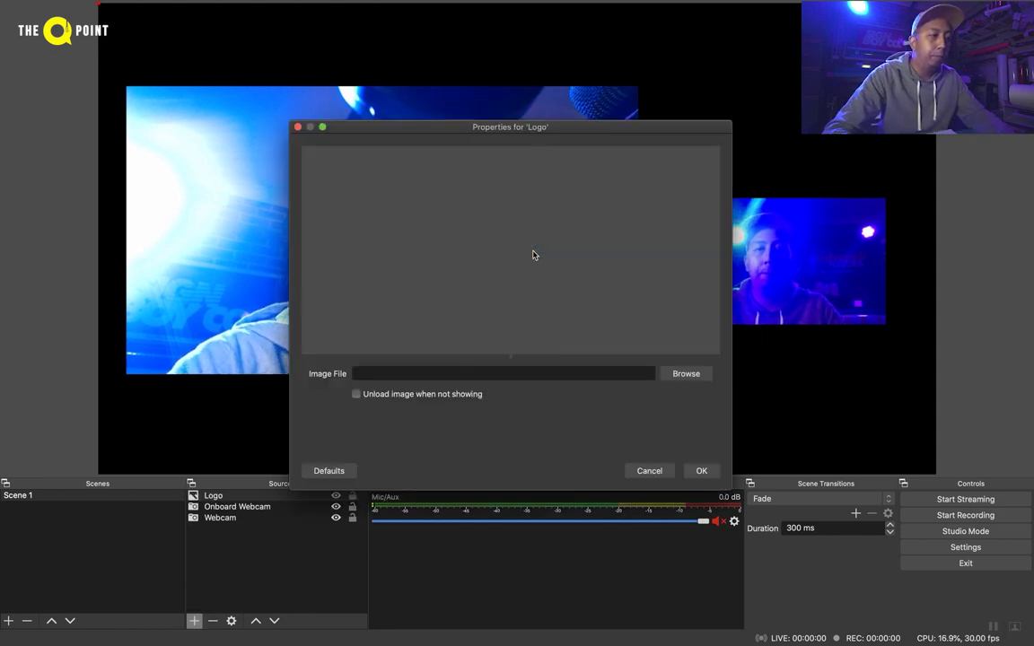
click(686, 374)
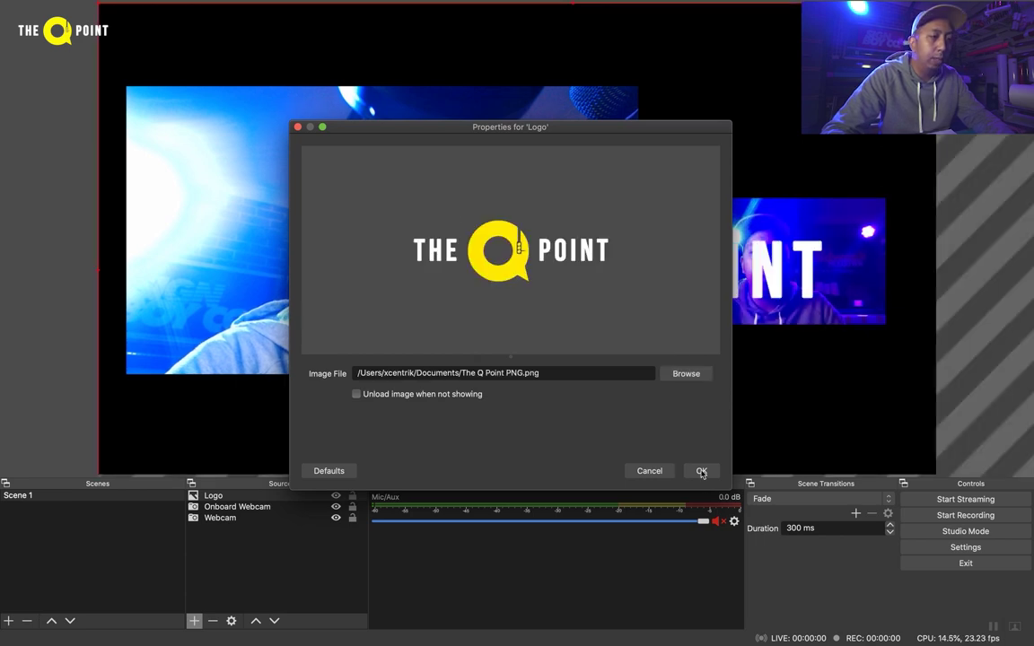
click(701, 470)
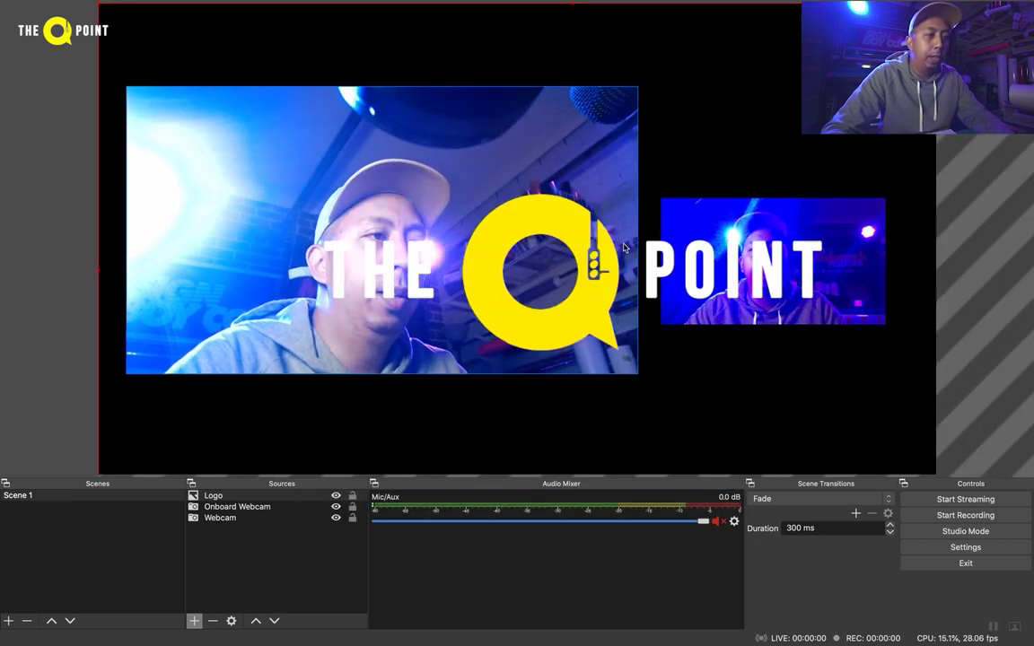
- Scale the logo down and place it below the small webcam feed in the canvas's lower-right area
drag(655, 266, 681, 296)
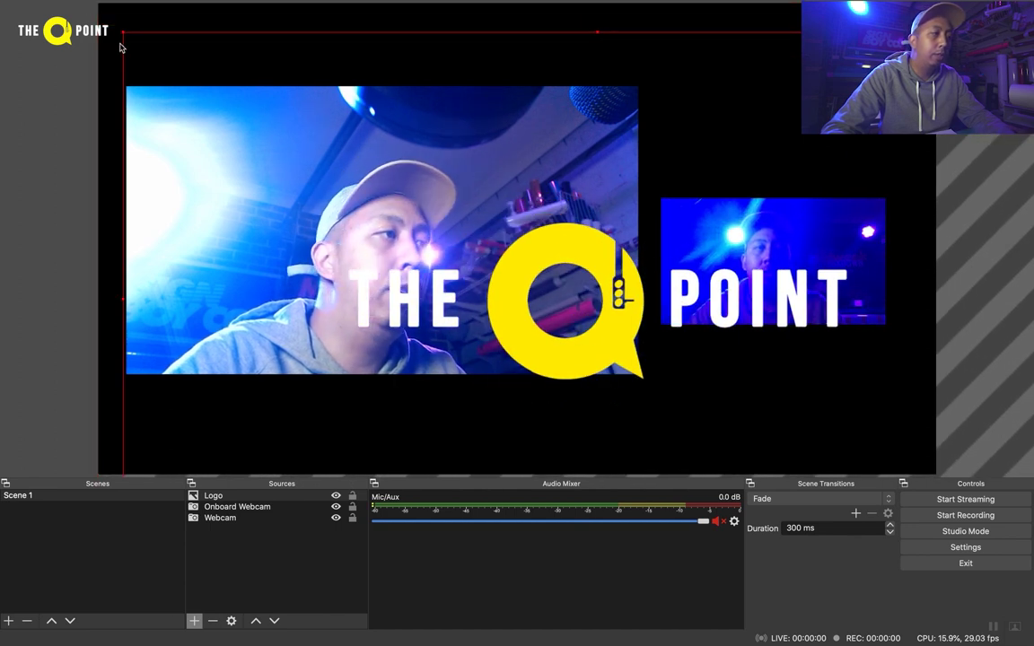
drag(123, 33, 764, 375)
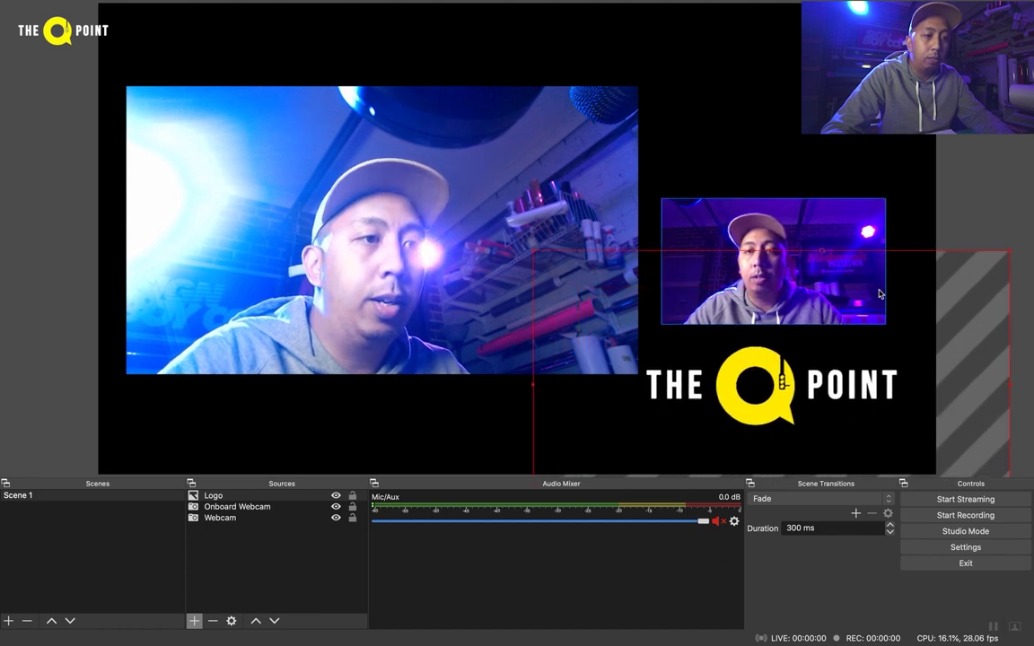
drag(1011, 254, 907, 309)
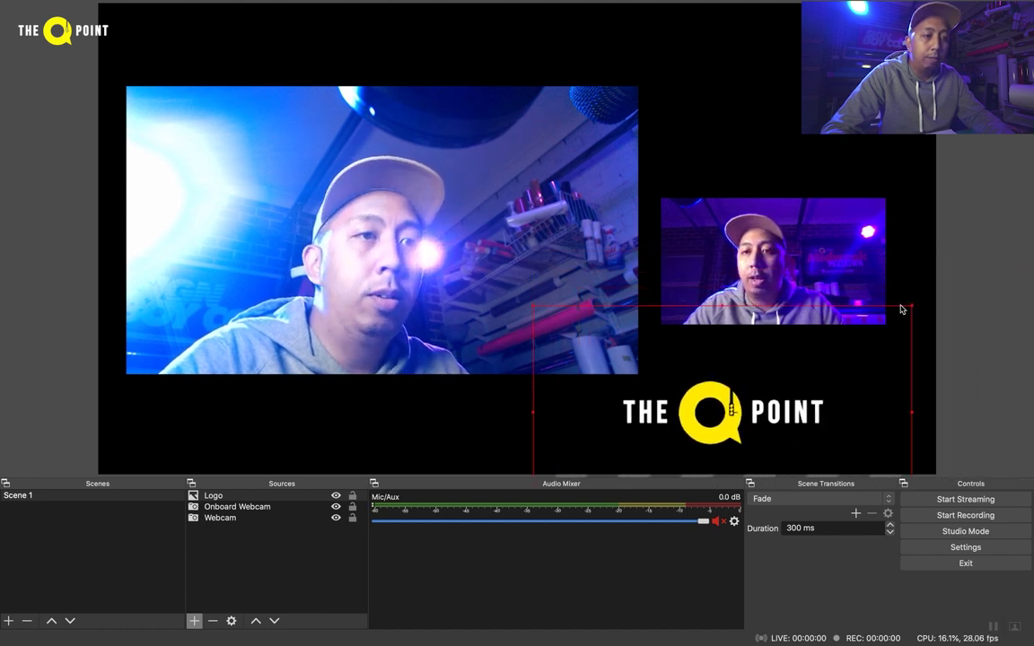
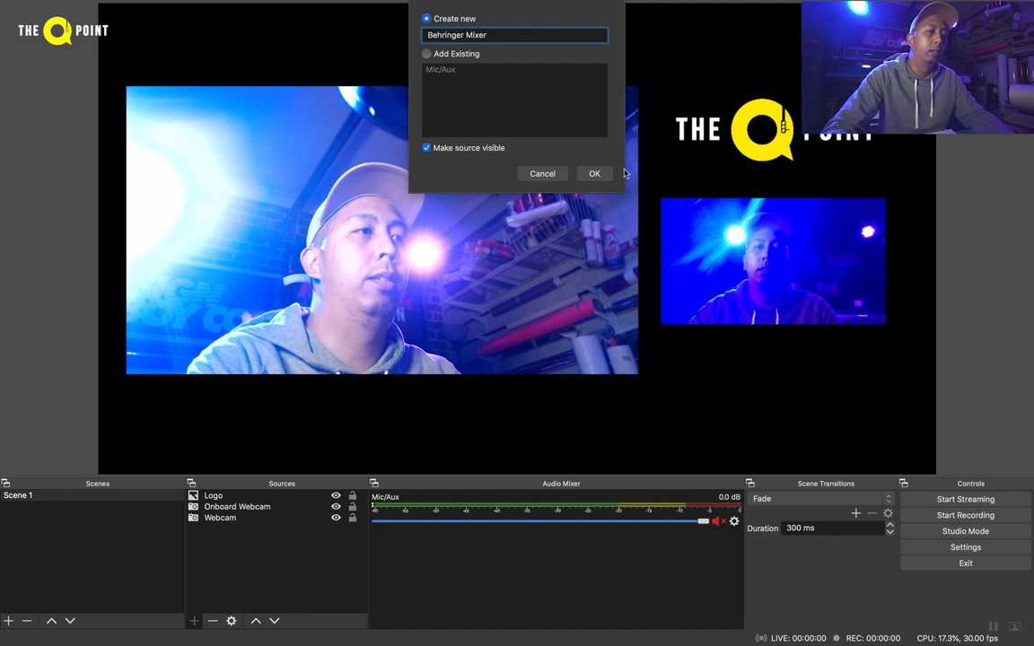
- Create the Behringer Mixer audio input source and set its device to USB Audio CODEC
click(602, 174)
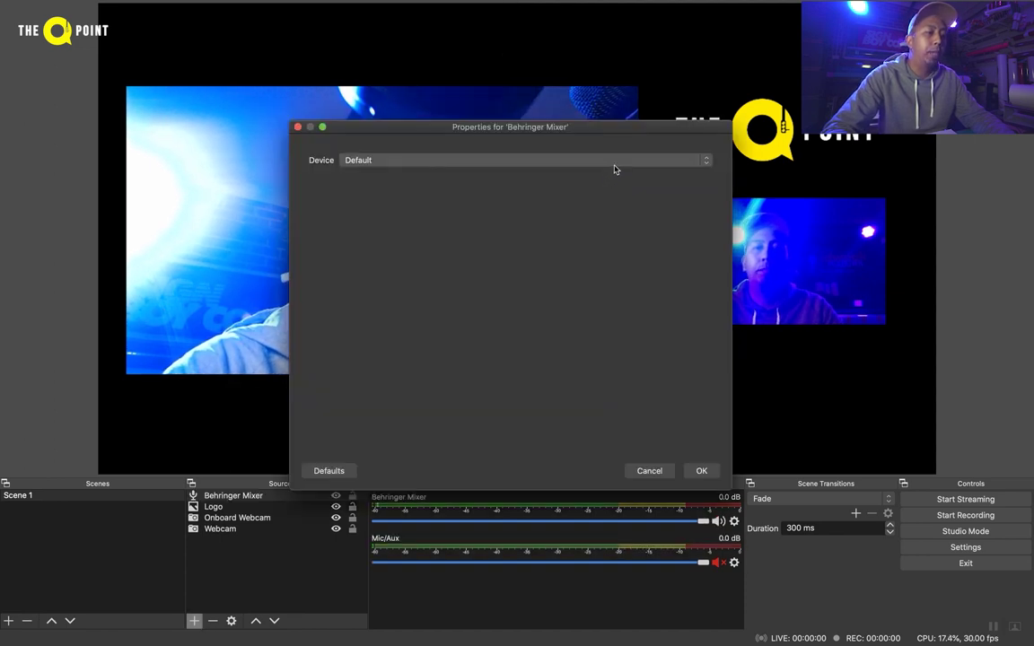
click(614, 162)
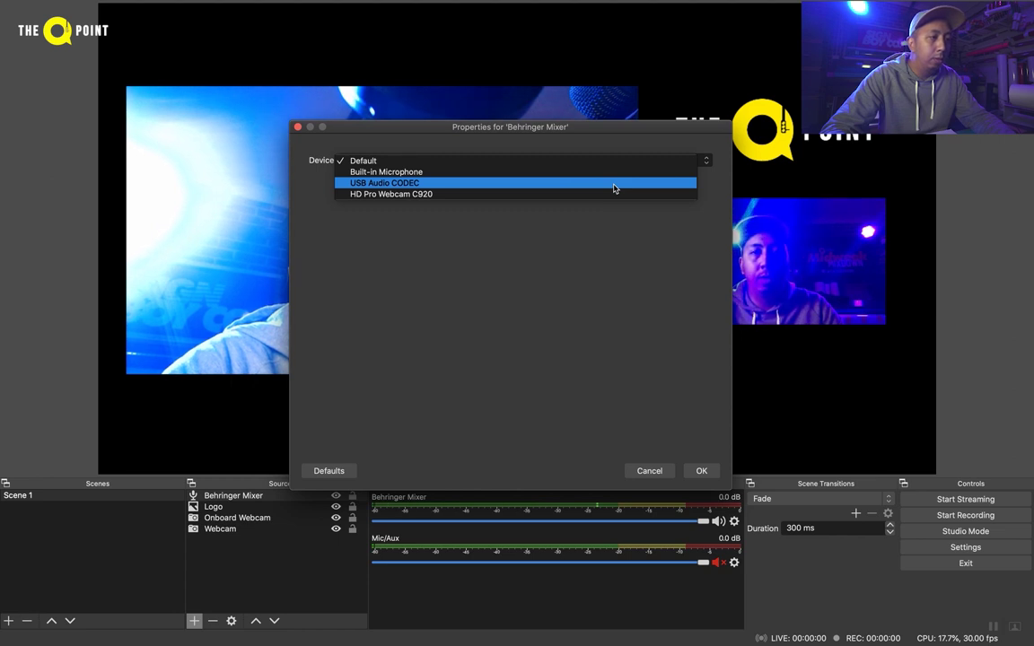
click(614, 183)
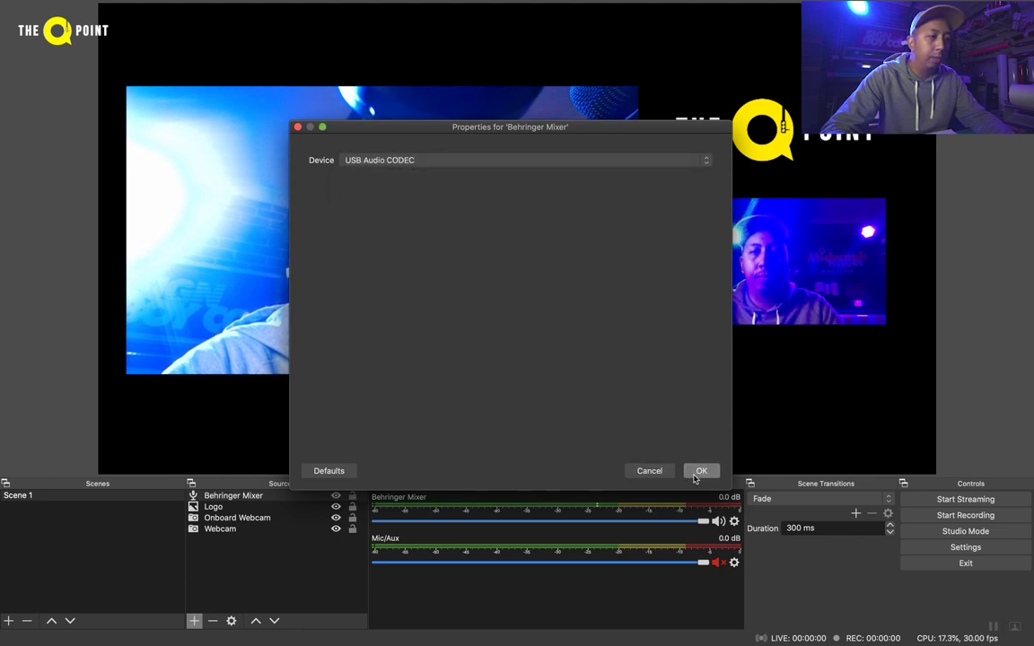
click(699, 472)
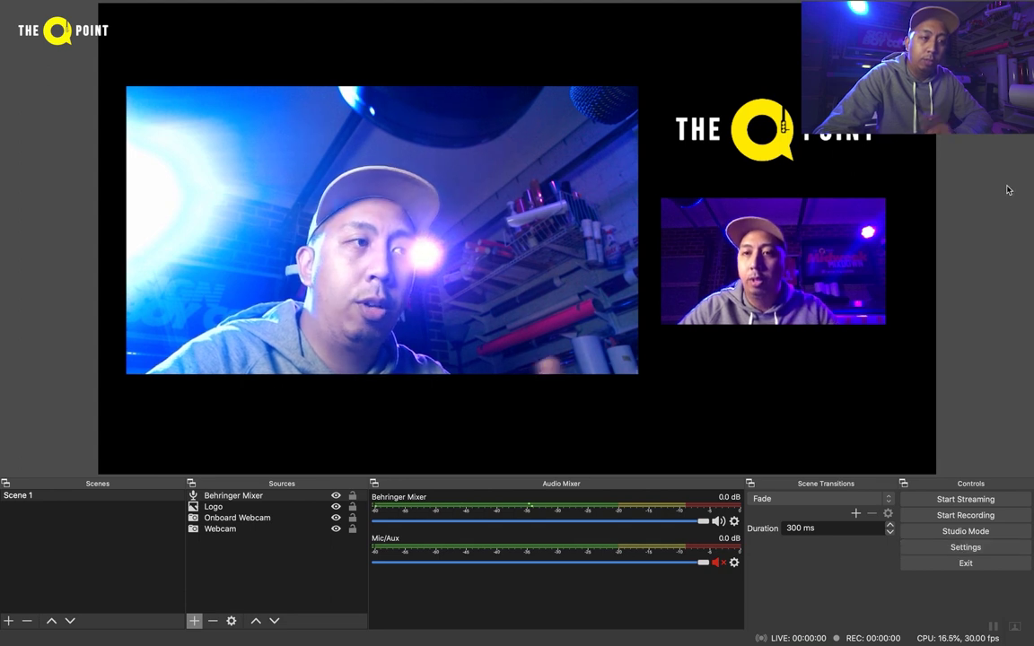
- Open the stream settings, review the available services while keeping Twitch, and clear the existing stream key
click(952, 551)
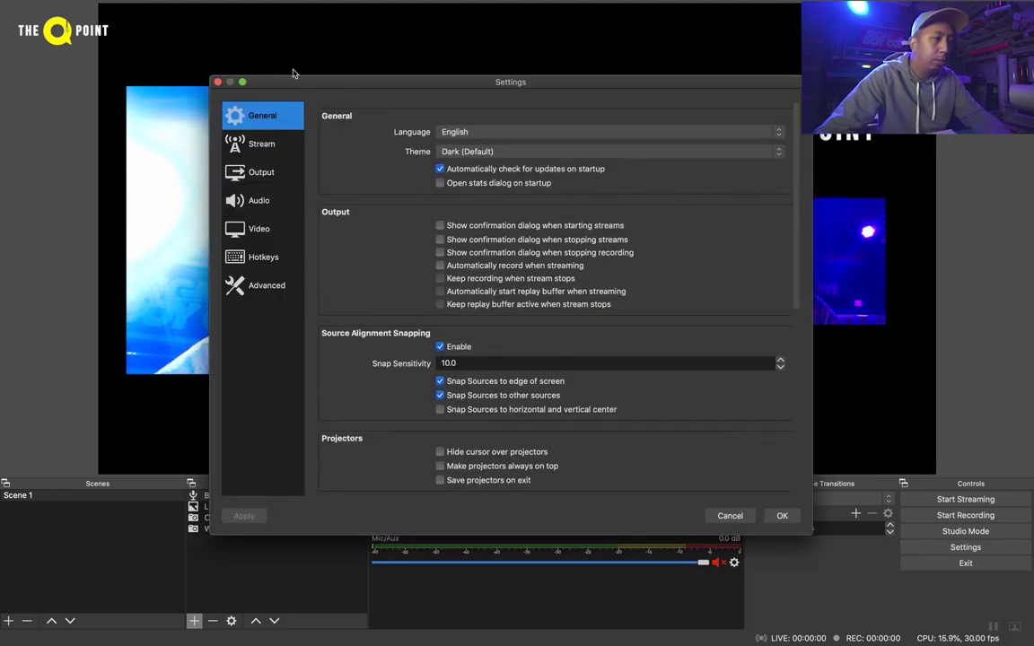
click(270, 146)
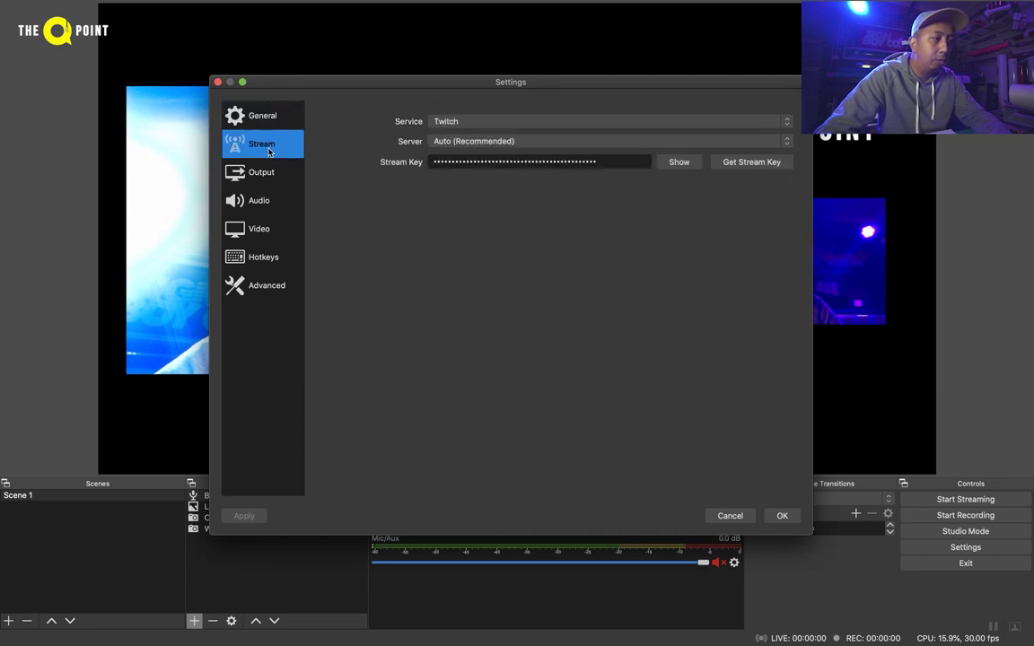
click(526, 121)
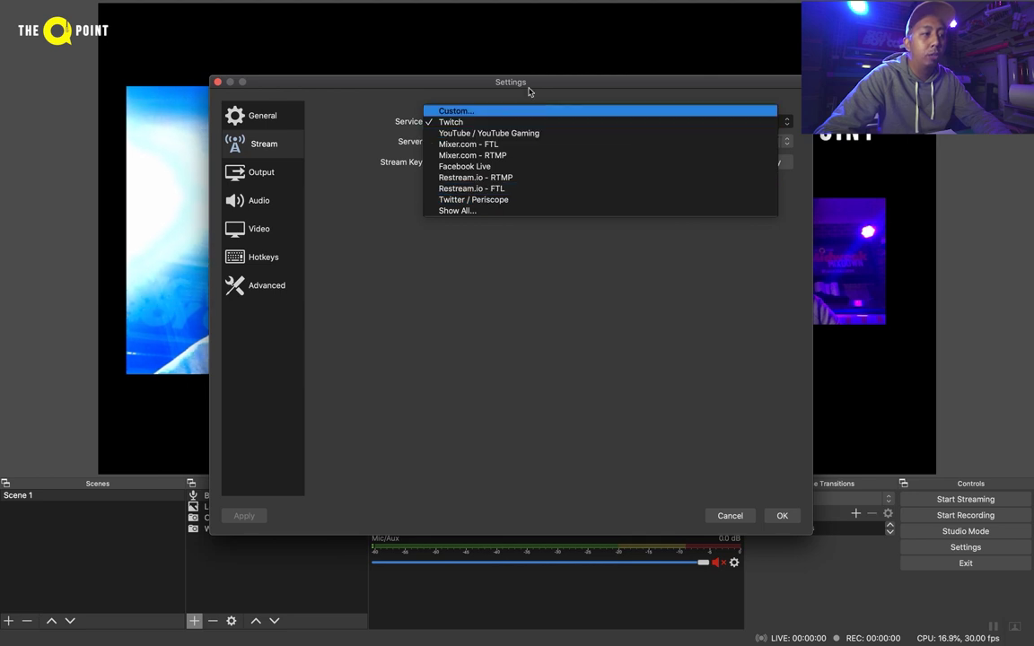
click(525, 97)
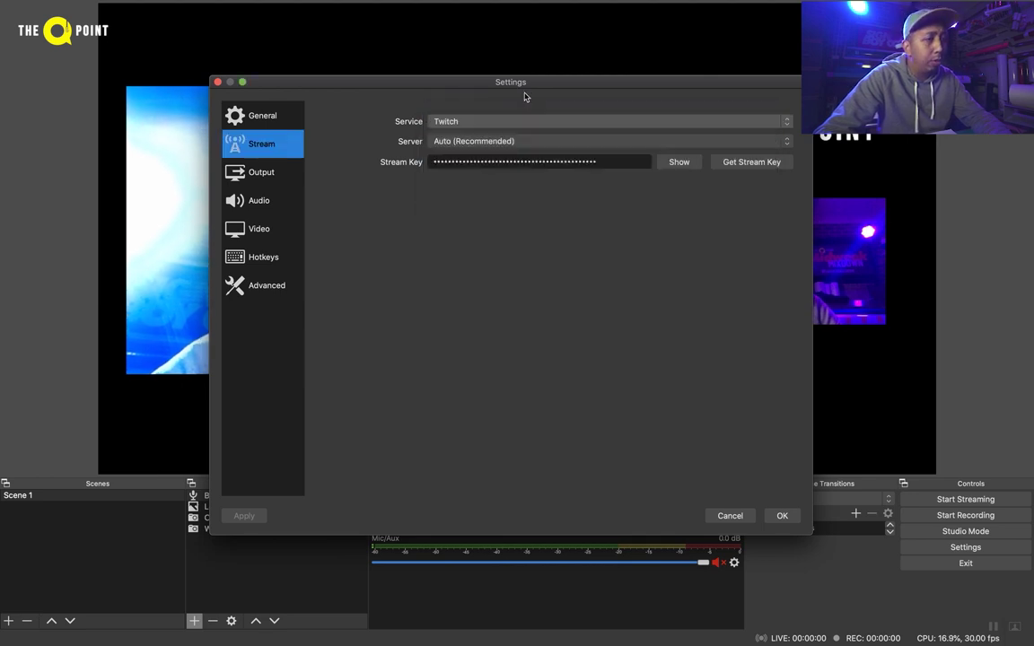
drag(619, 161, 367, 141)
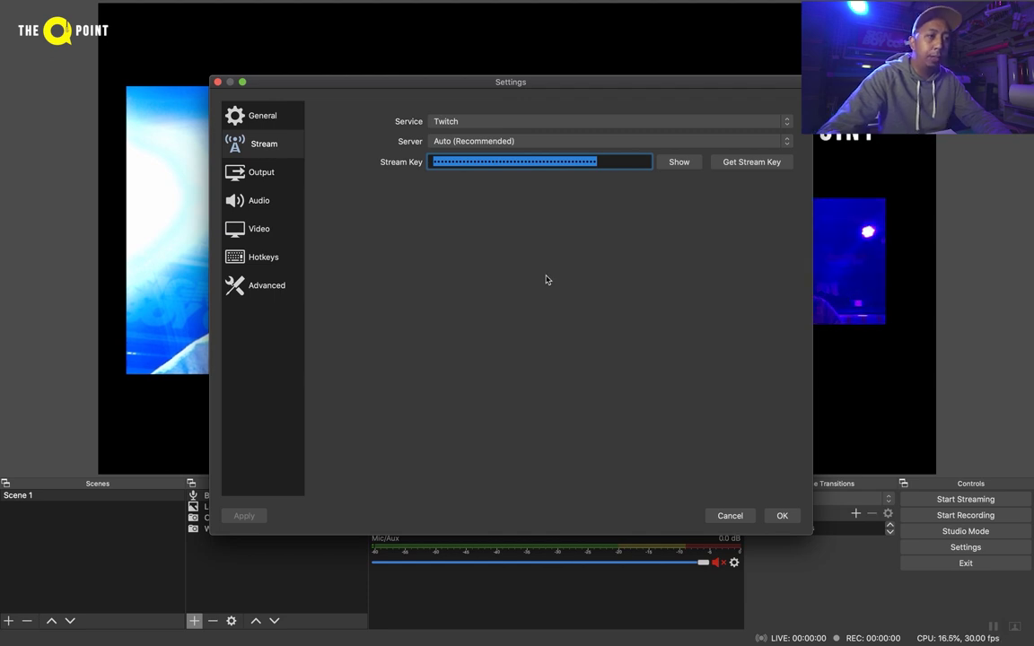
key(BackSpace)
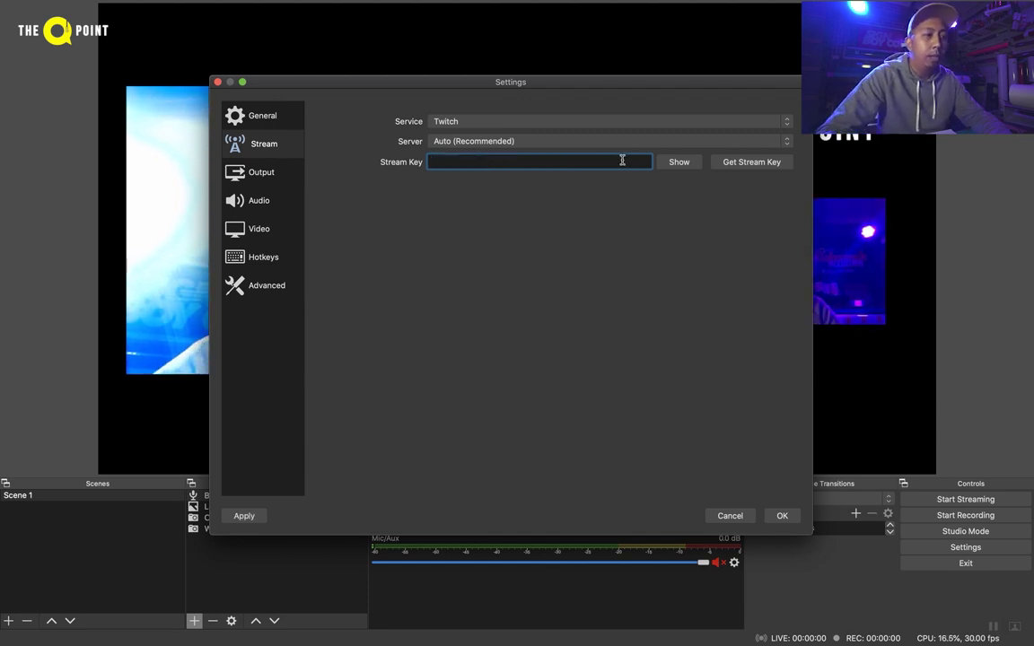
- Copy the primary stream key from the Twitch channel dashboard, paste it as the OBS stream key and save the settings
click(752, 167)
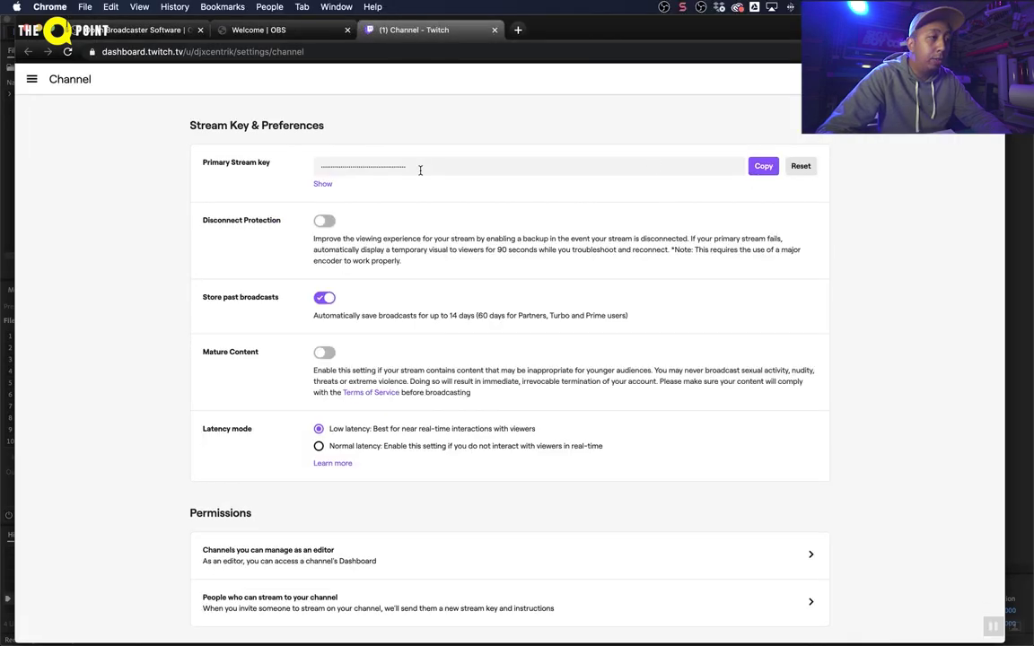
click(342, 164)
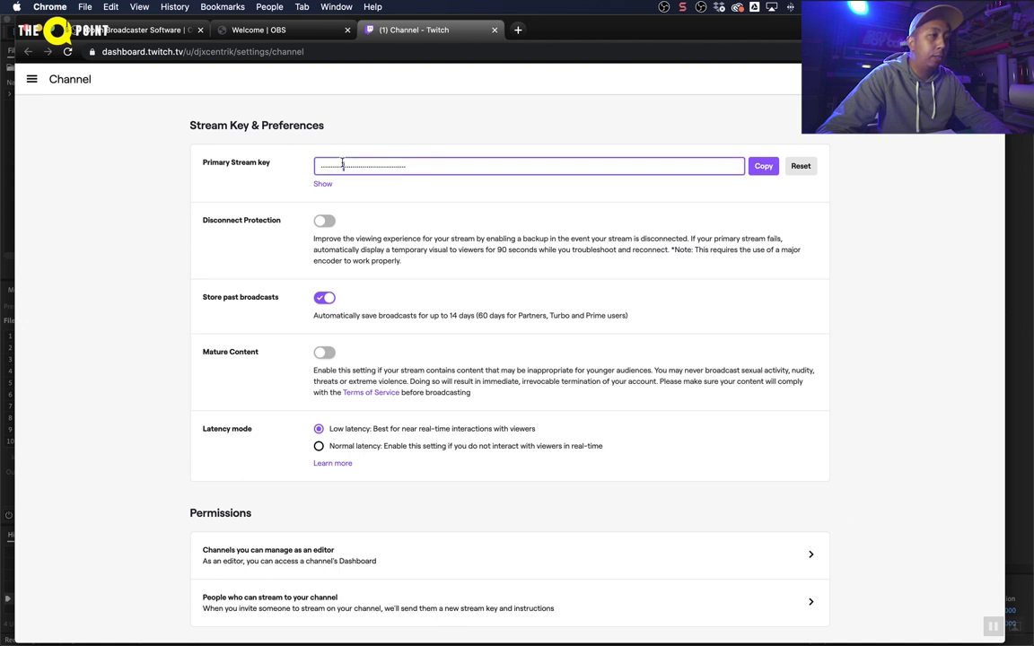
click(764, 166)
key(super+Tab)
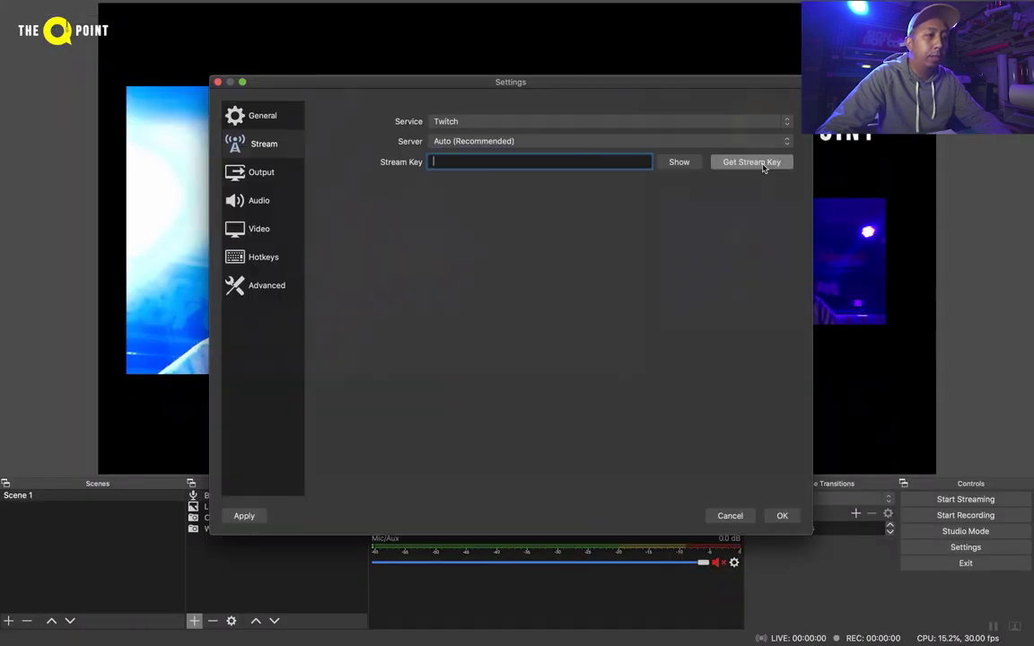
right_click(588, 157)
click(629, 226)
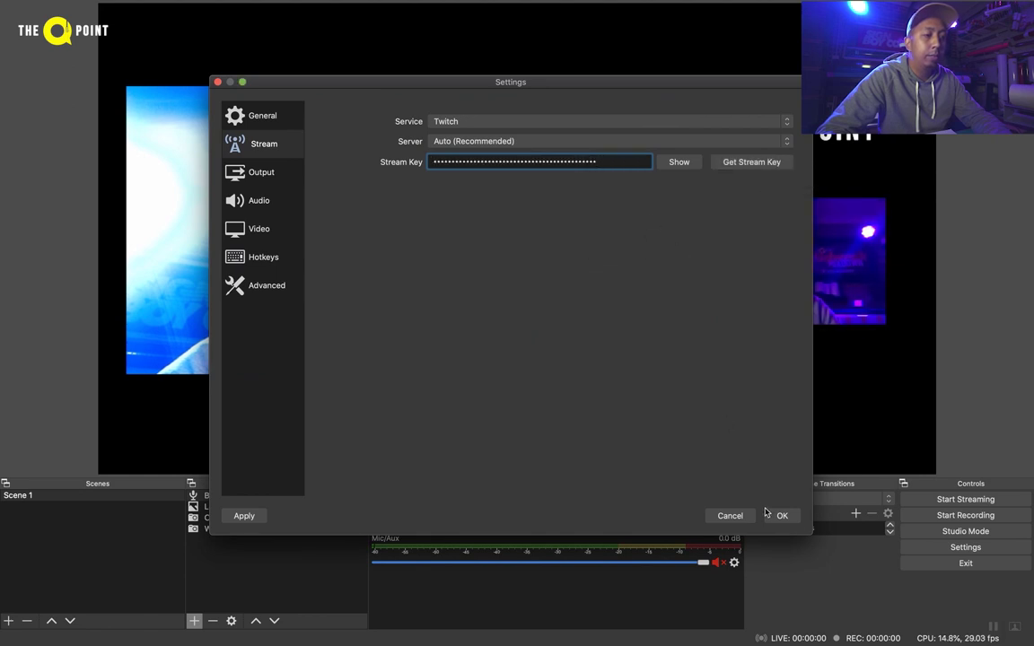
click(779, 515)
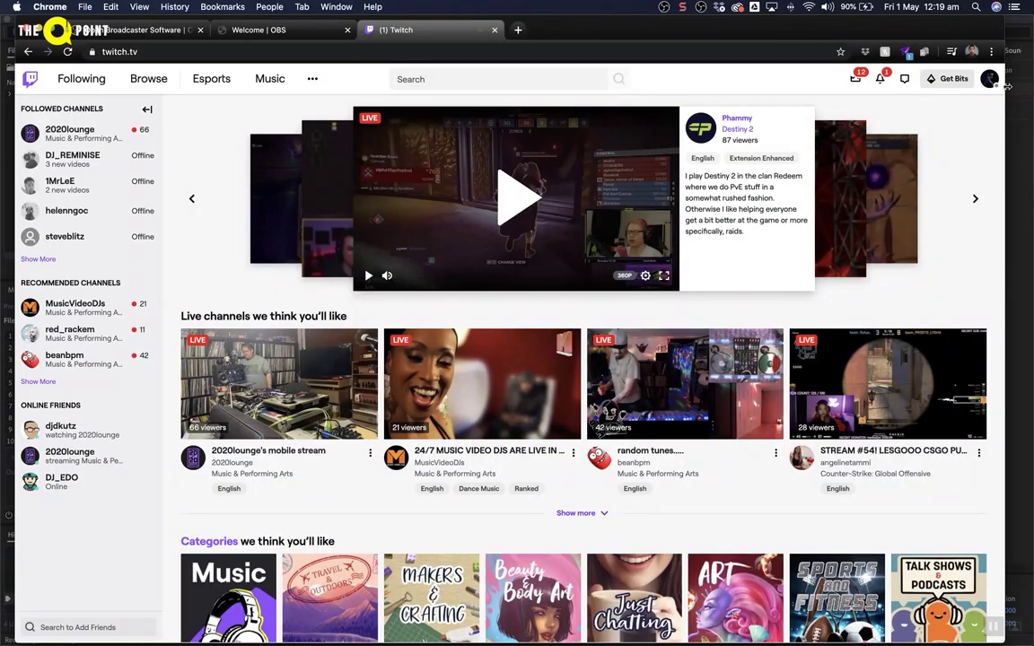
- Open the Channel and Videos section of the Twitch account settings in Chrome
click(988, 80)
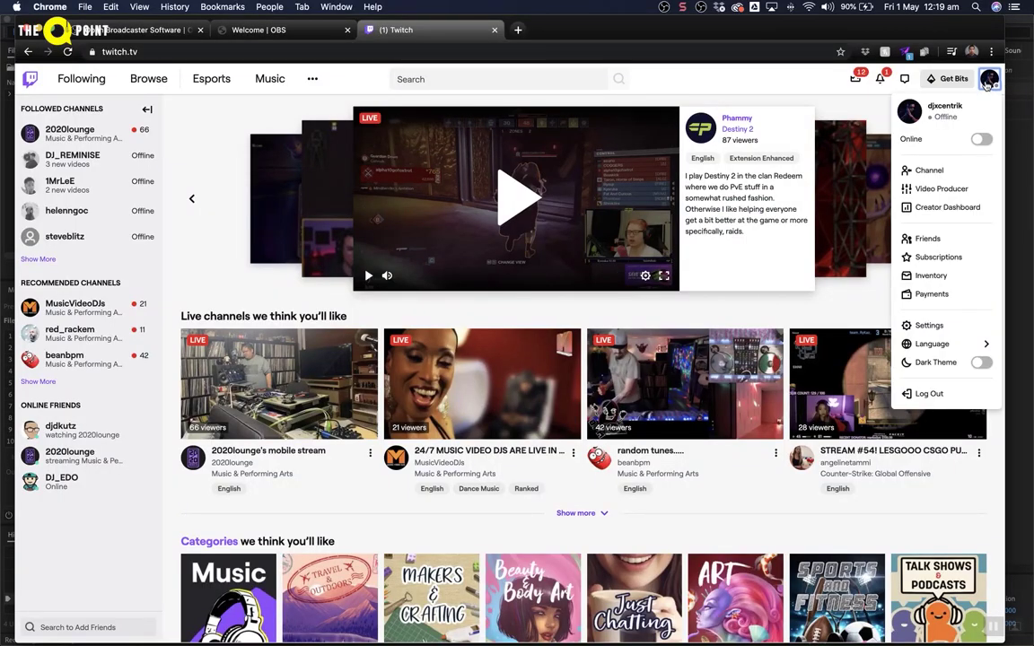
click(930, 326)
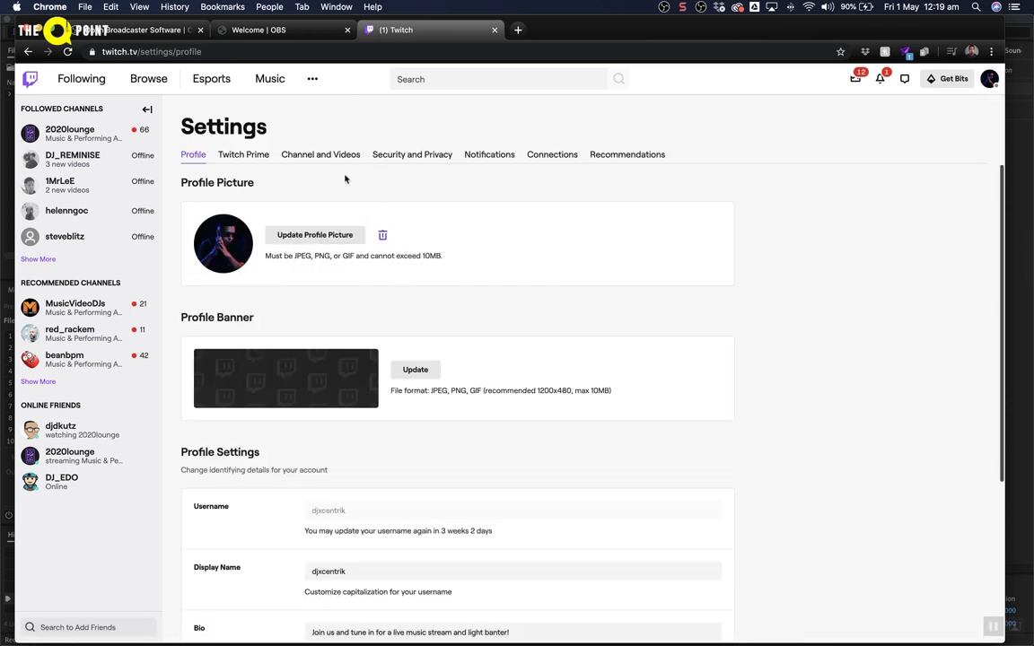
click(342, 156)
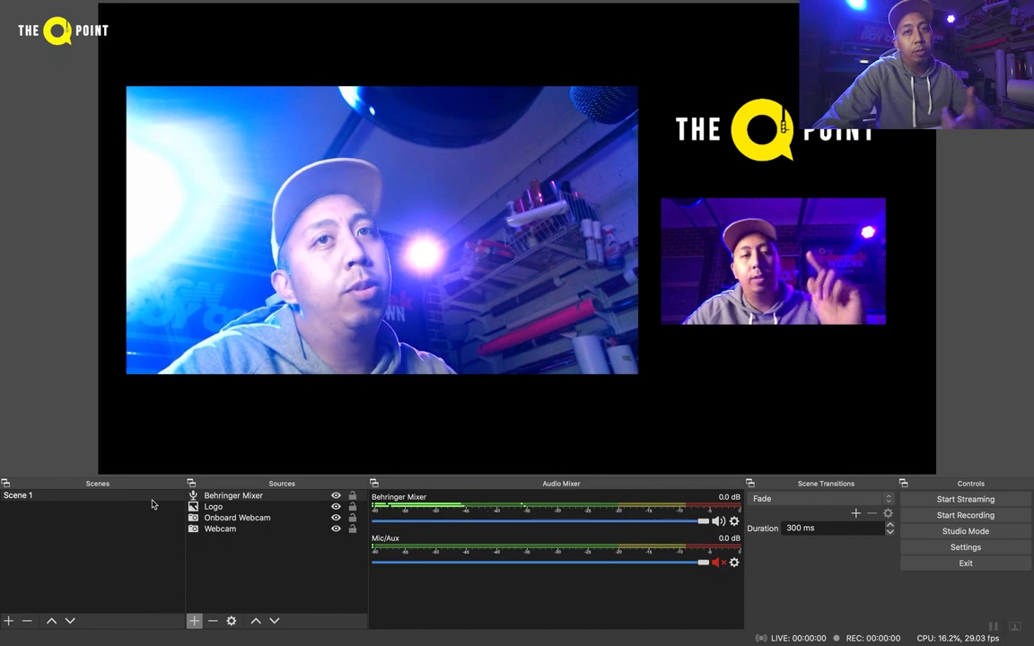
- In OBS, create a scene named Scene 2 and add the existing Onboard Webcam video capture source to it
click(12, 623)
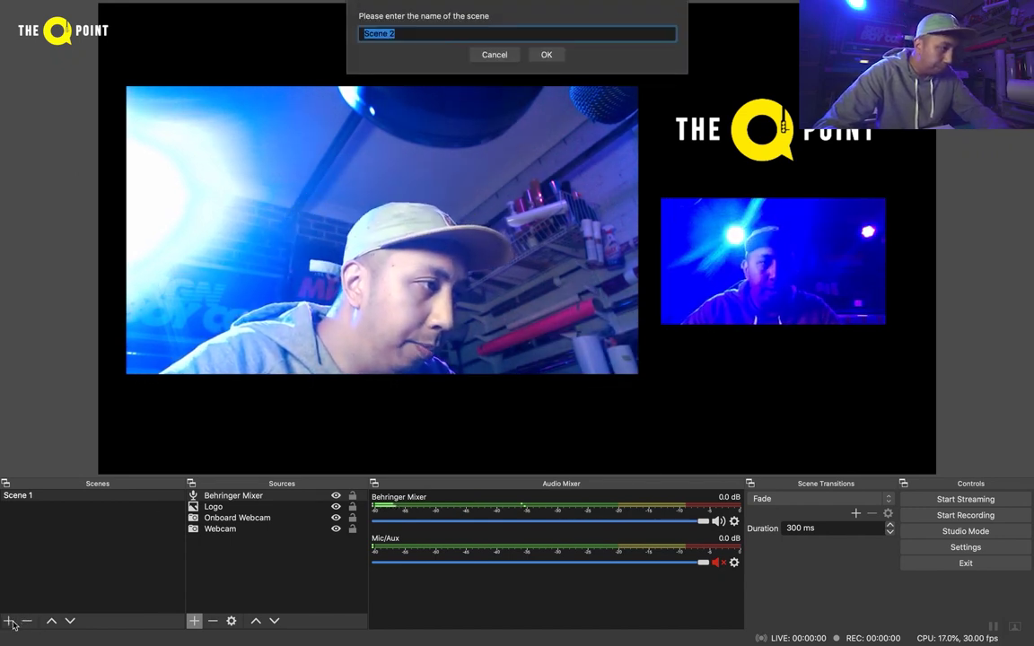
click(537, 56)
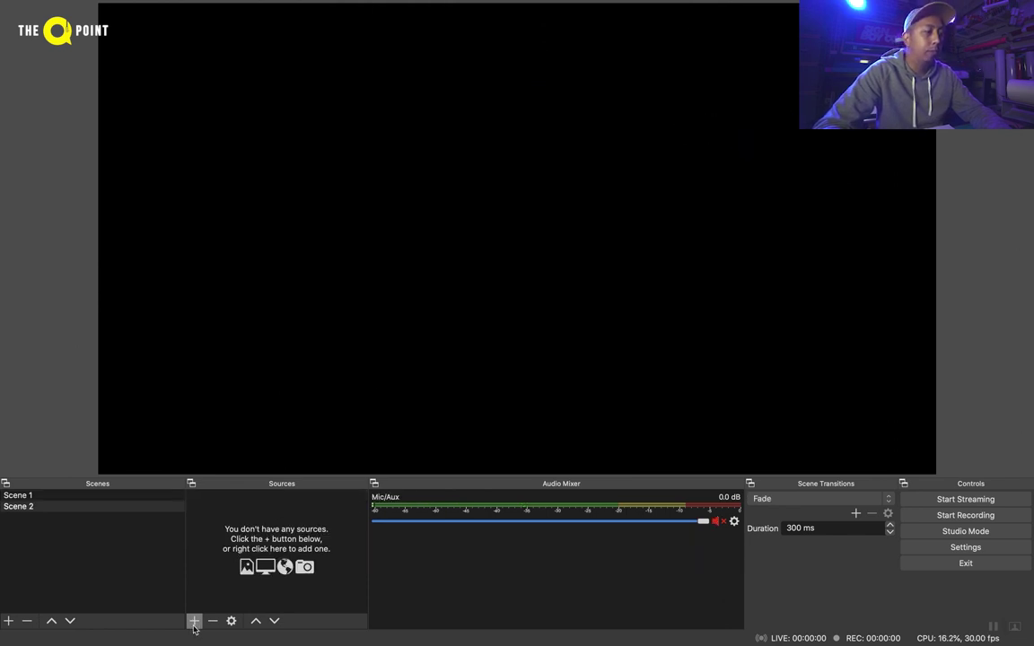
click(194, 622)
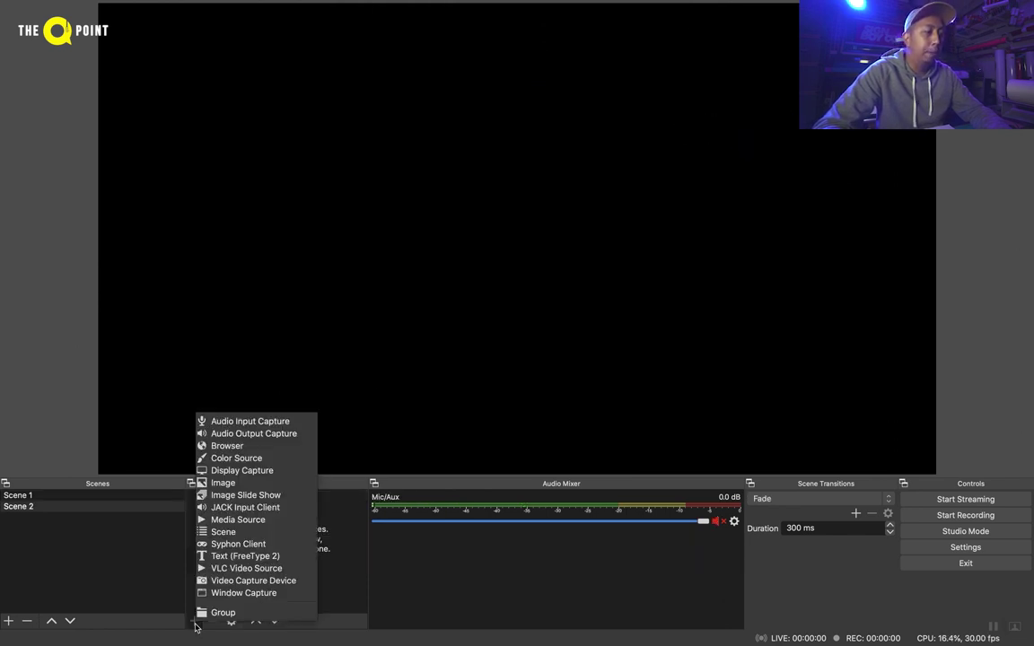
click(278, 582)
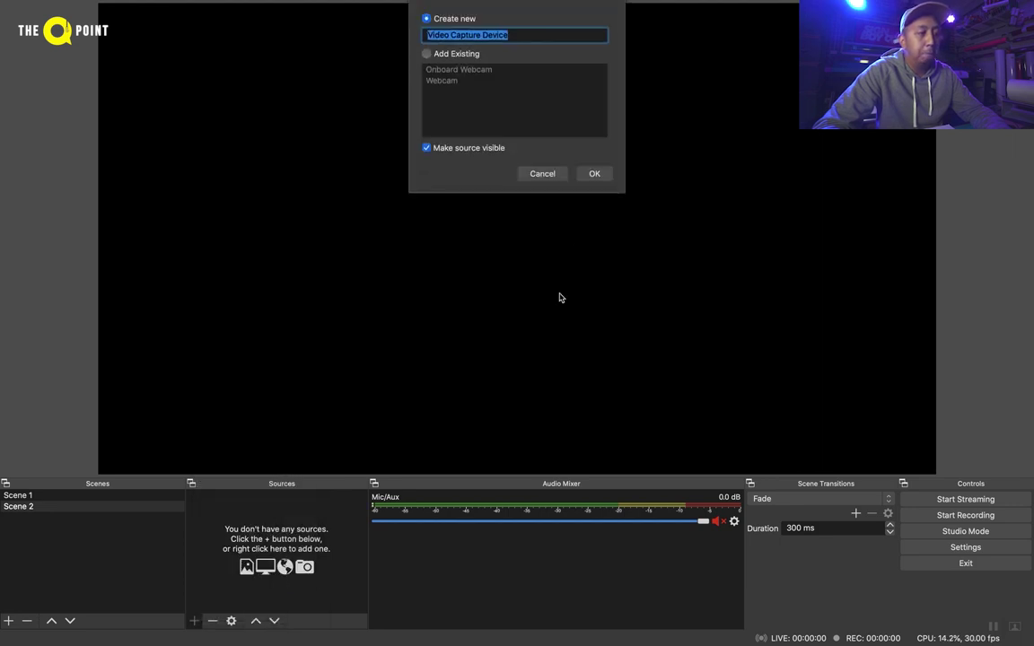
click(456, 54)
click(468, 70)
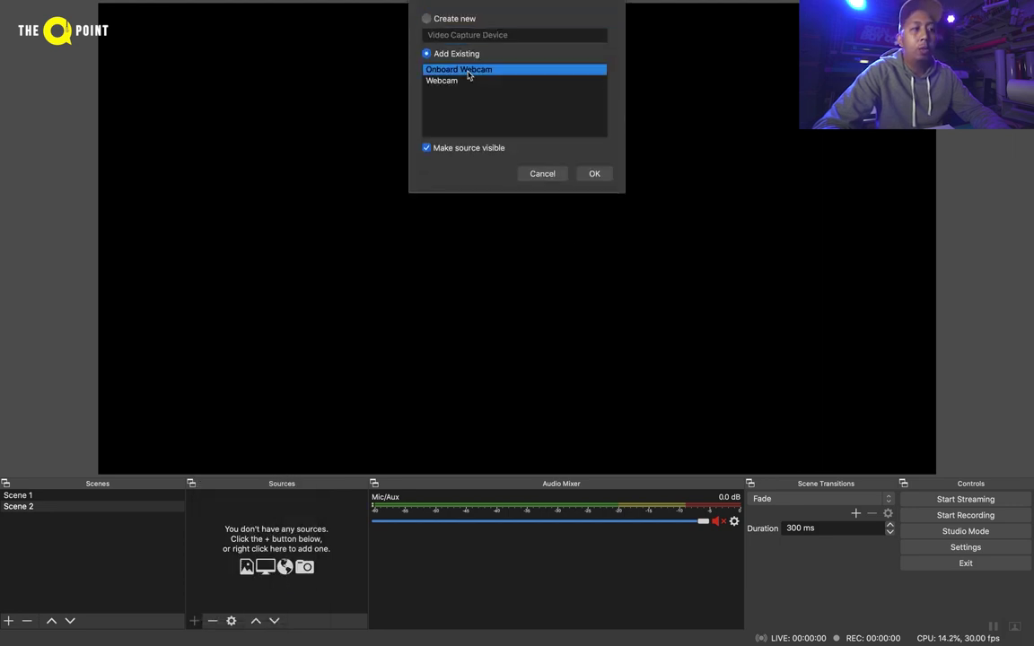
click(594, 173)
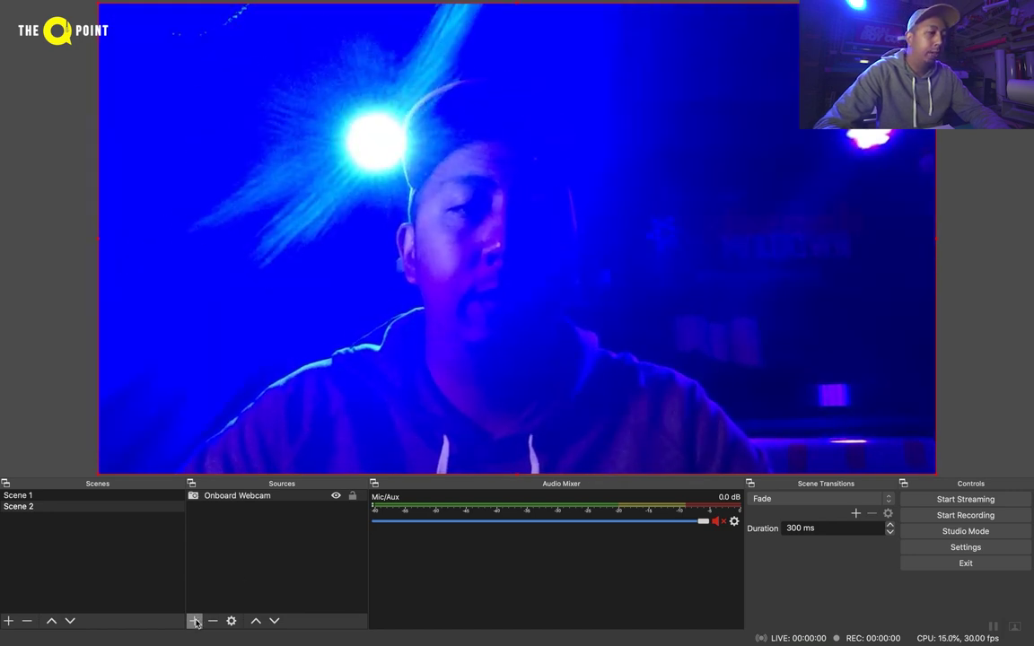
- Add the existing Logo image source to Scene 2 and move it to about the middle of the canvas
click(195, 620)
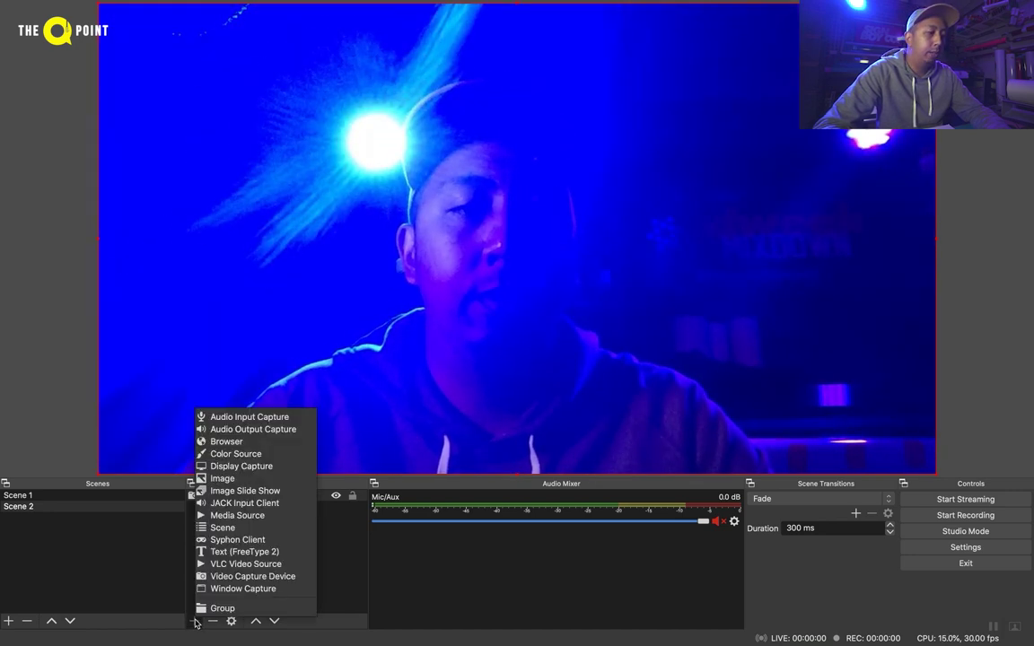
click(306, 479)
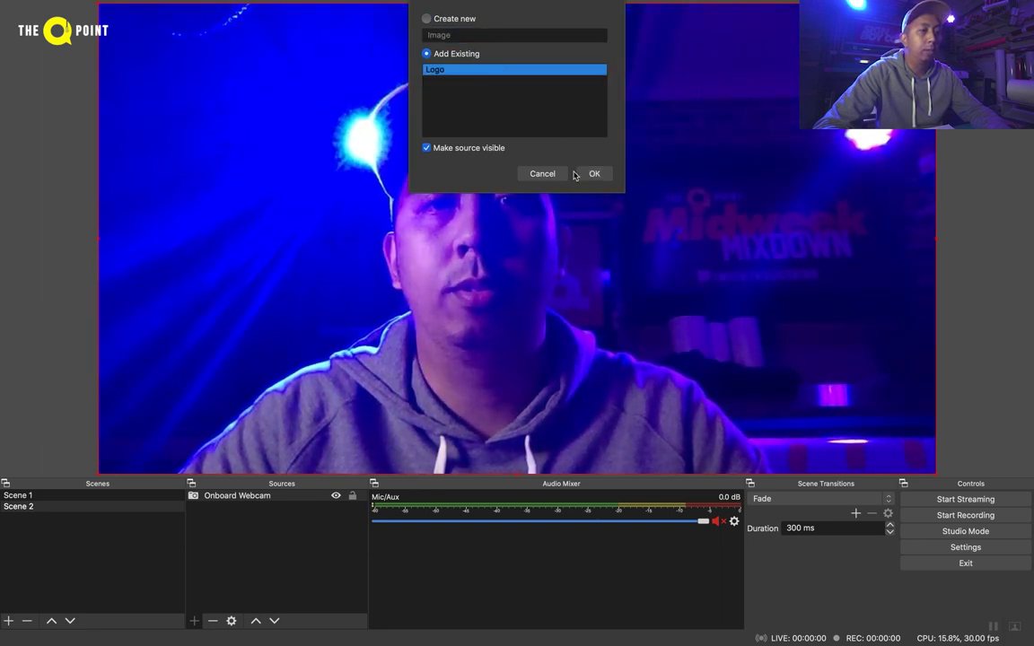
click(593, 174)
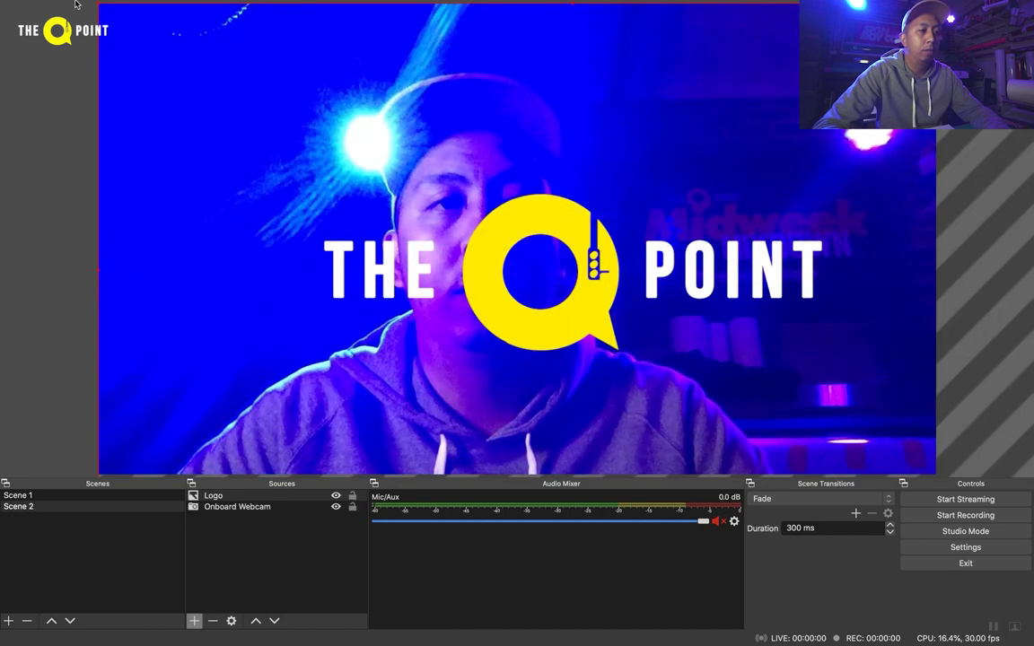
mouse_move(455, 197)
mouse_down()
mouse_move(392, 172)
mouse_move(441, 198)
mouse_up()
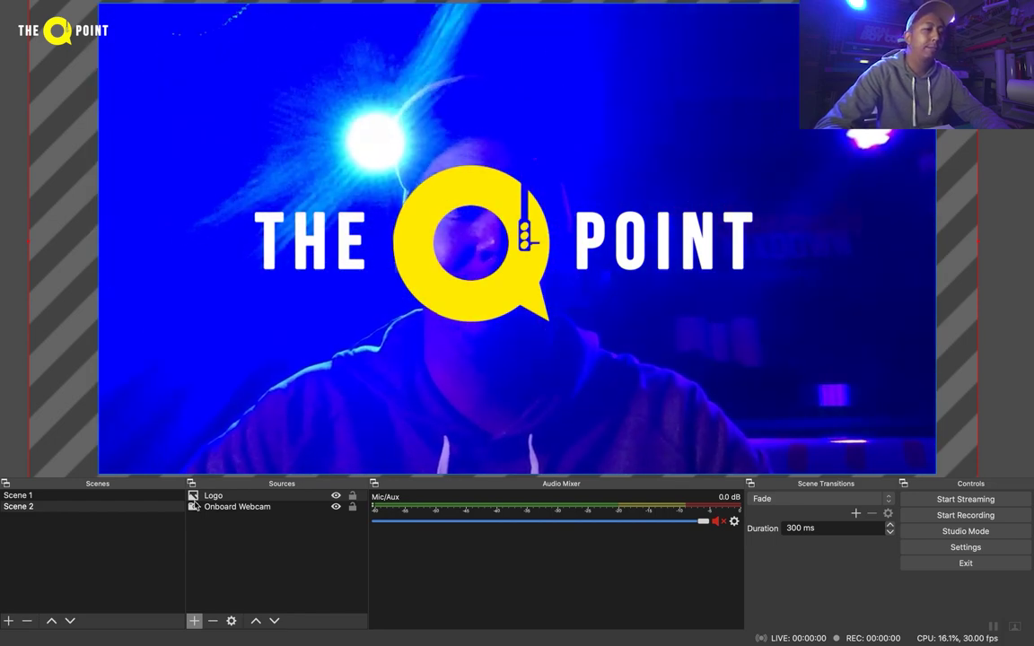
click(132, 570)
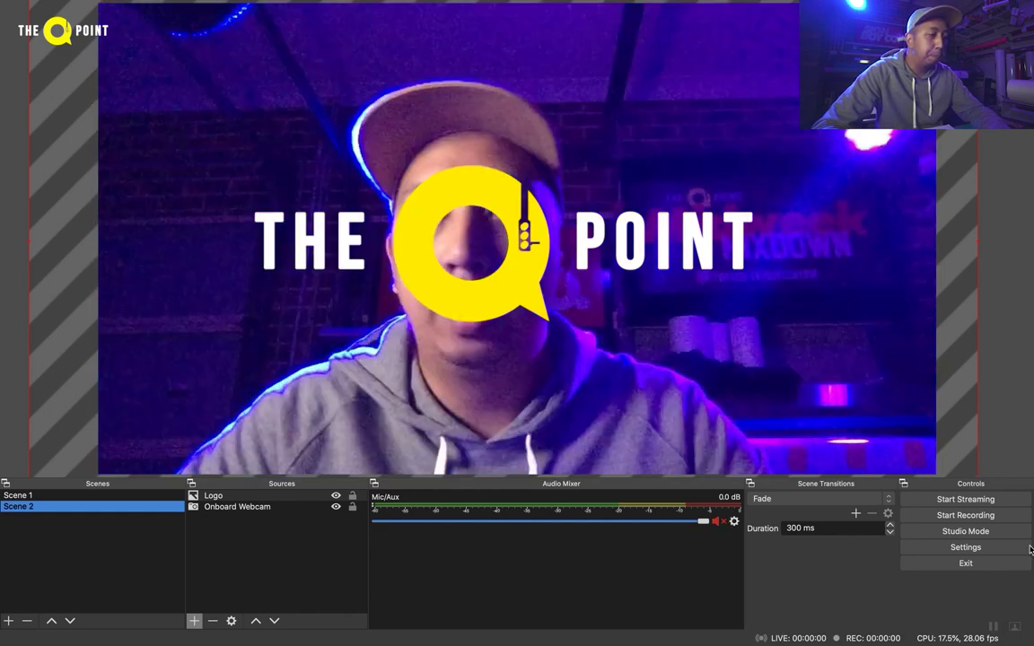
- Switch back and forth between Scene 1 and Scene 2 to check the fade, ending on Scene 1
click(145, 499)
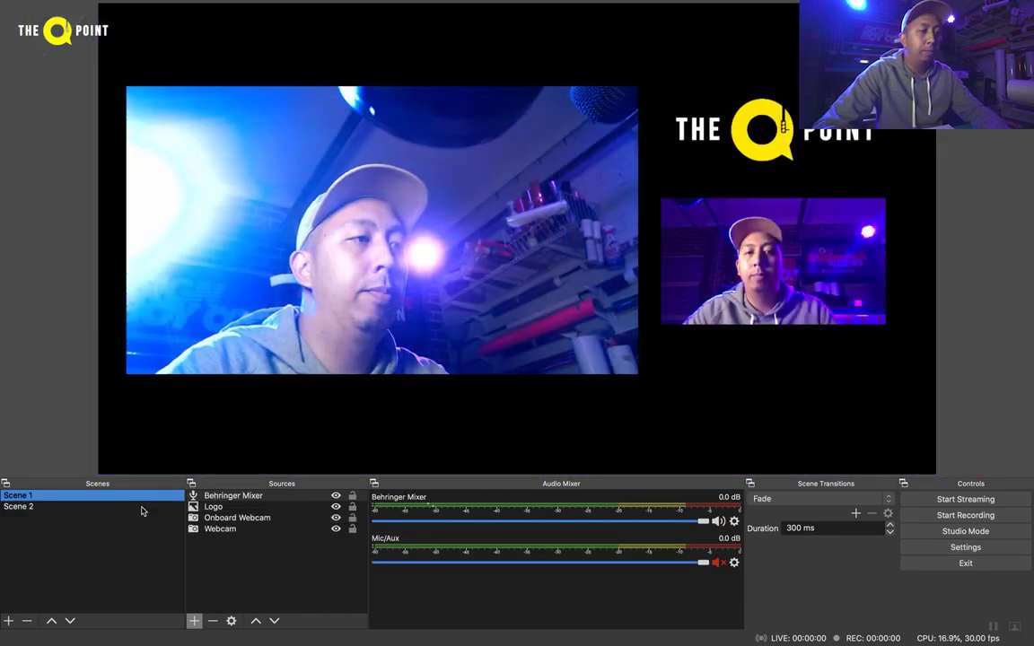
click(141, 508)
click(142, 499)
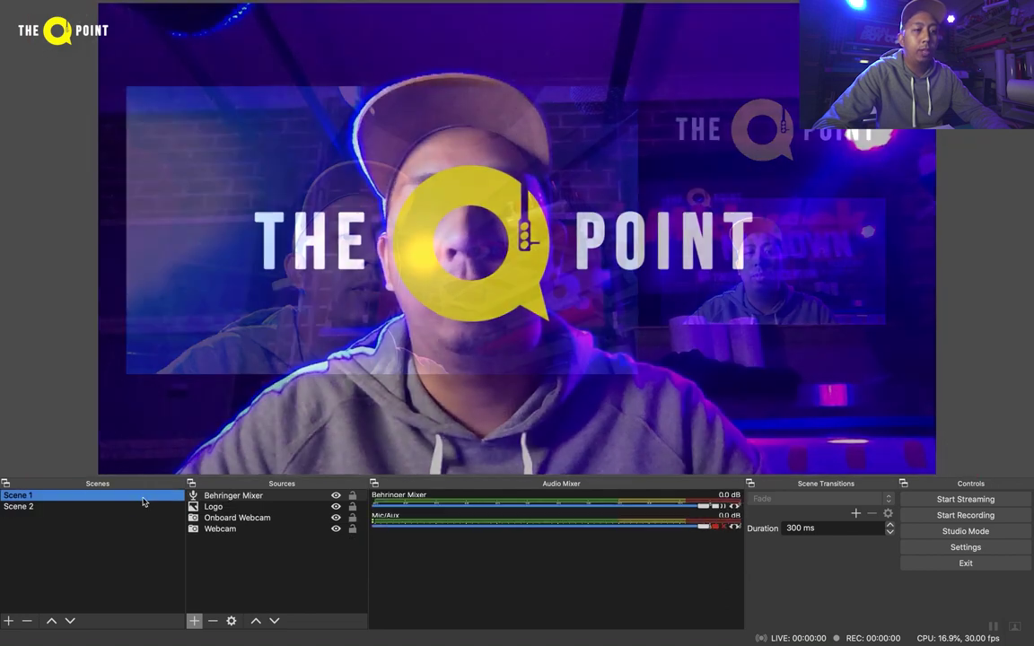
click(141, 508)
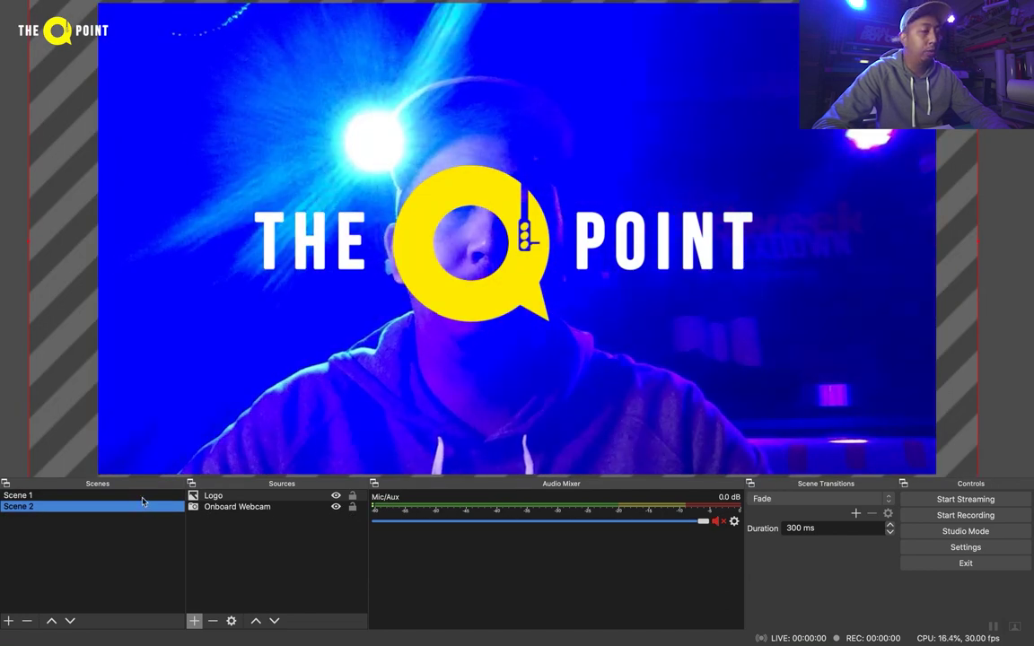
click(142, 498)
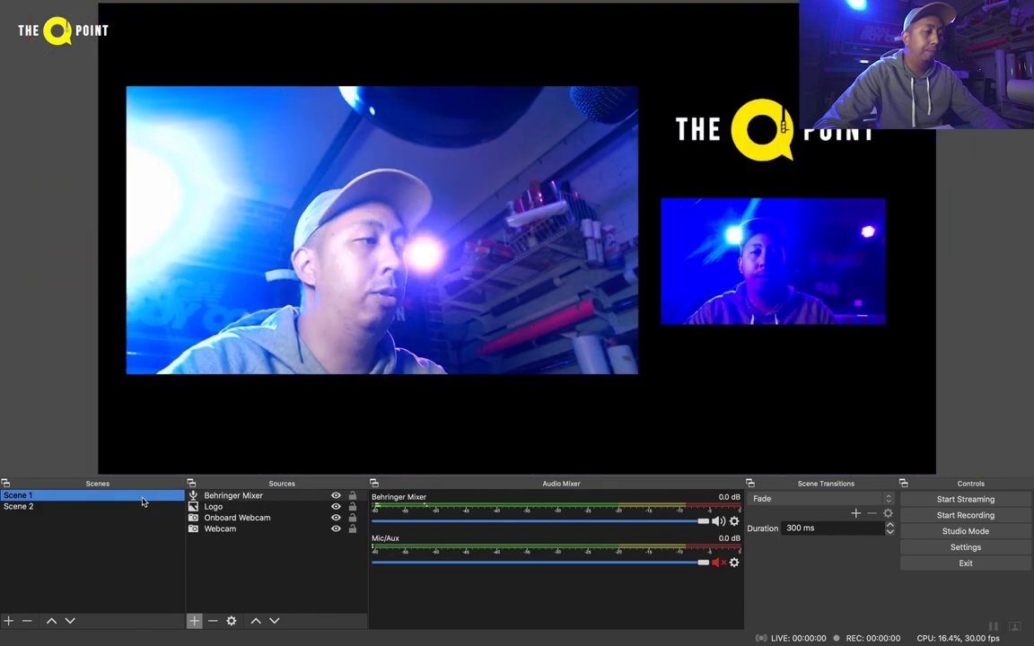
- Enable Studio Mode, load Scene 2 into the preview and transition it to the program output
click(1009, 536)
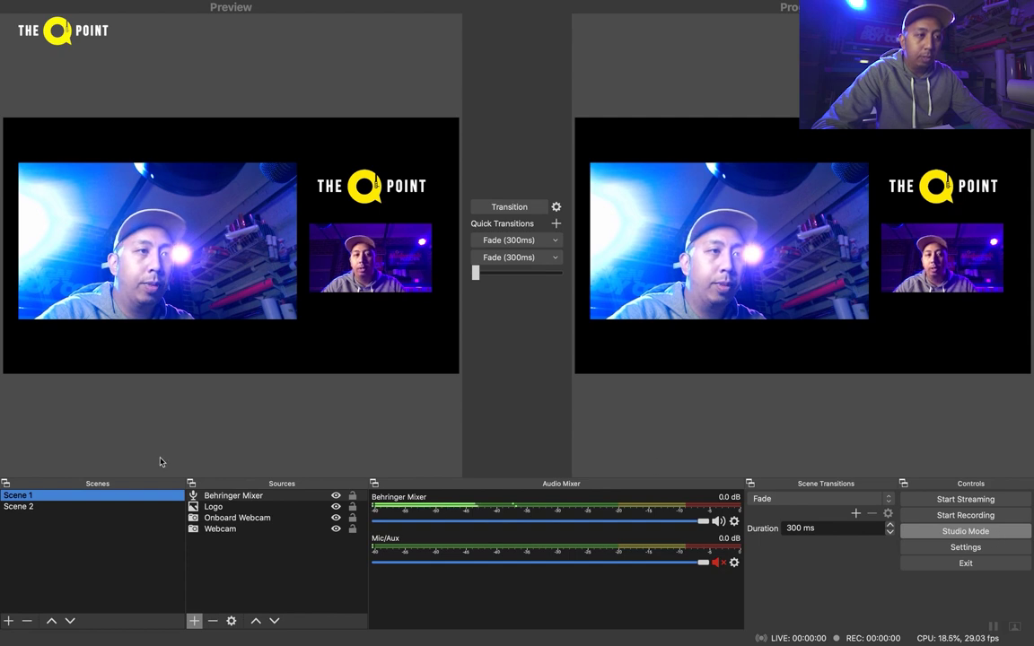
click(154, 508)
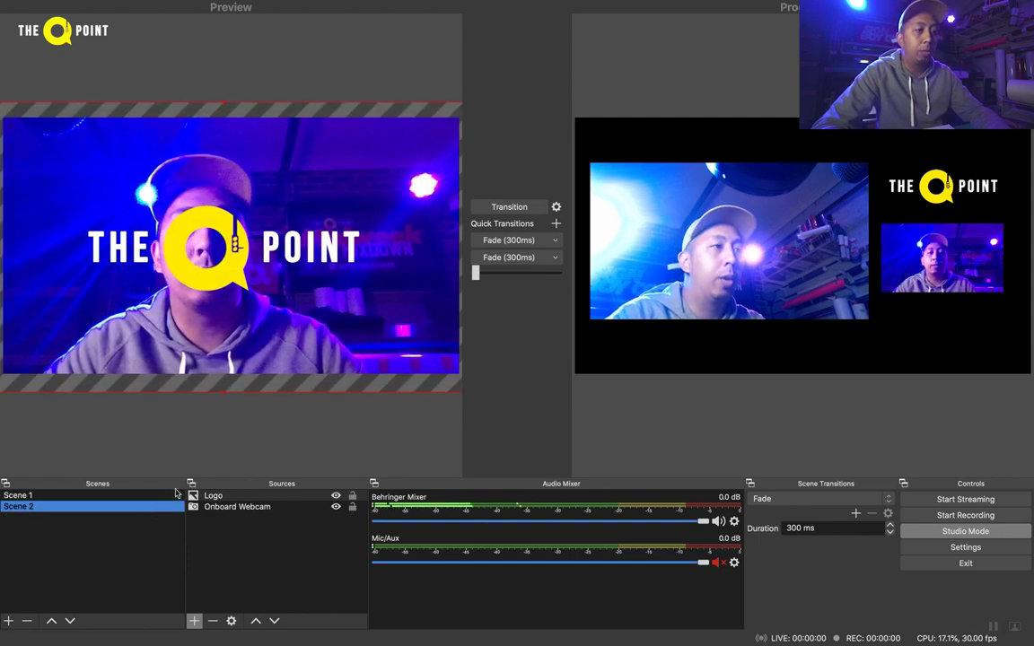
click(520, 209)
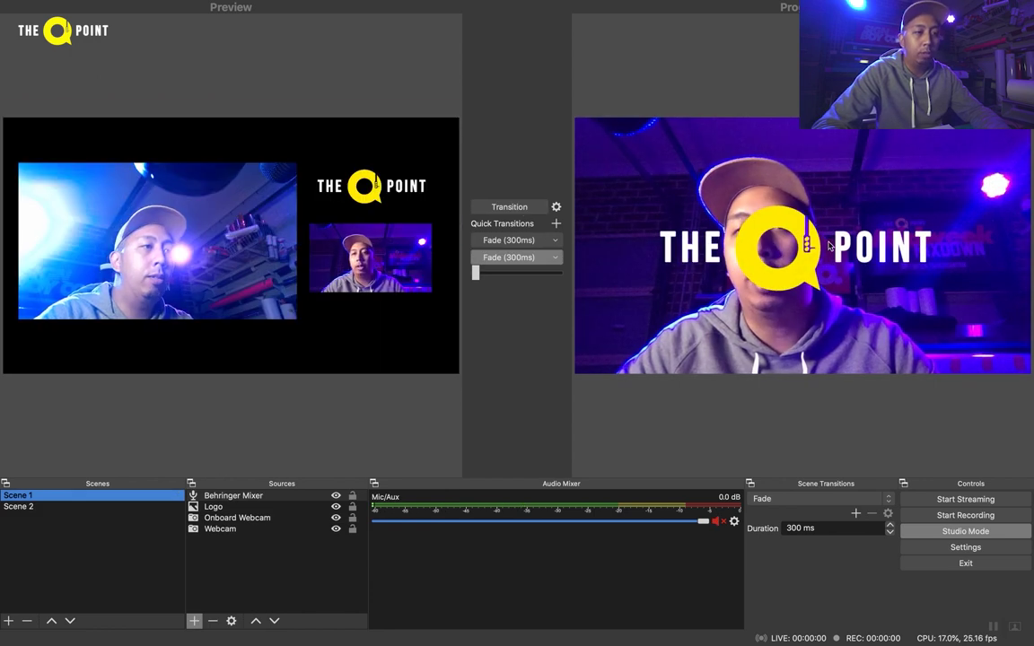